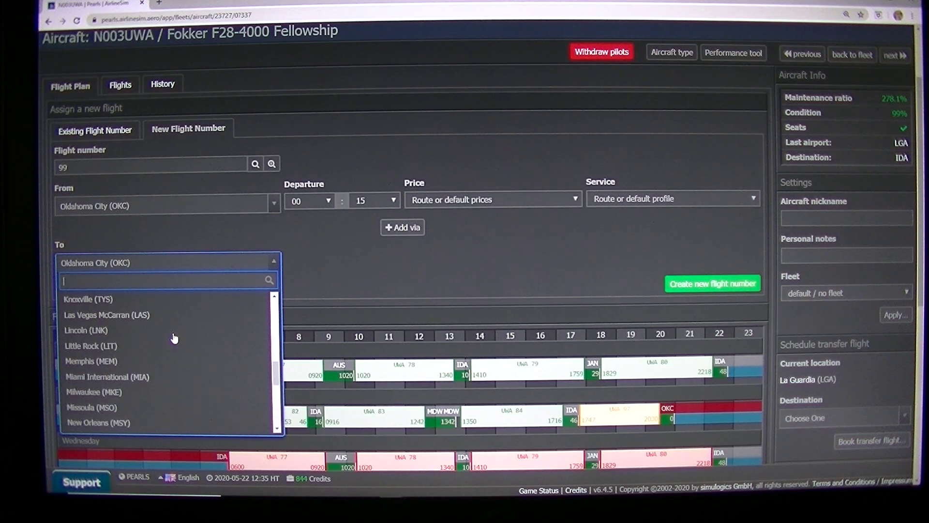
pyautogui.scroll(2, 174, 338)
# Create flight number 99 to Idaho Falls (IDA), departing at hour 21.
pyautogui.click(91, 314)
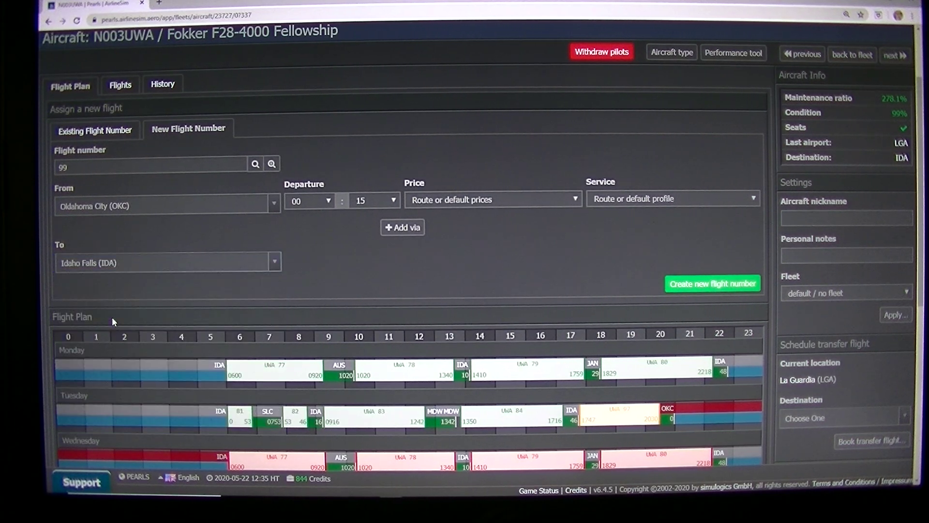
pyautogui.scroll(-2, 390, 258)
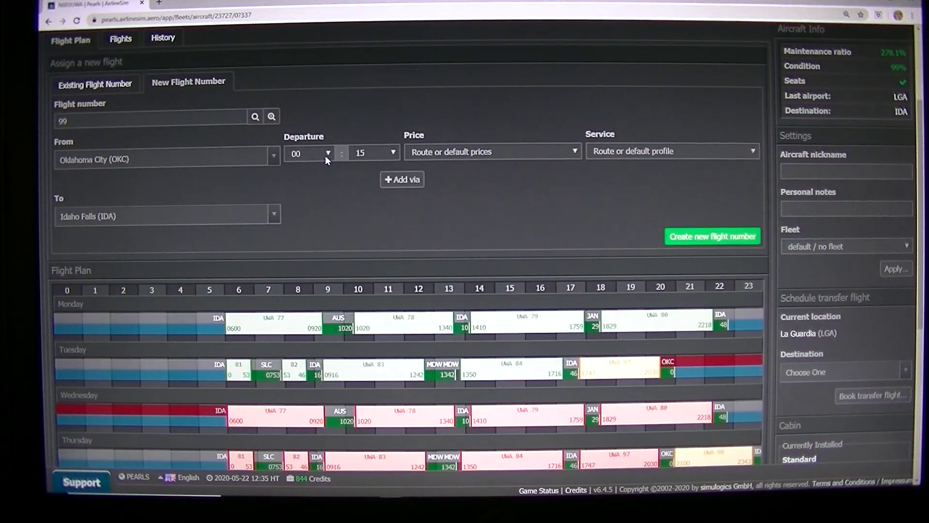
pyautogui.click(325, 156)
pyautogui.scroll(-2, 309, 277)
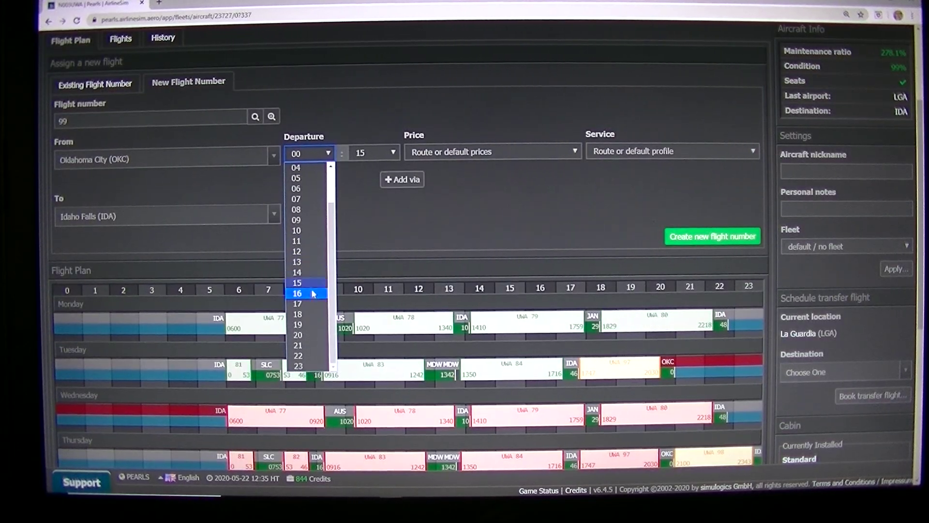
pyautogui.click(303, 335)
pyautogui.scroll(-5, 500, 170)
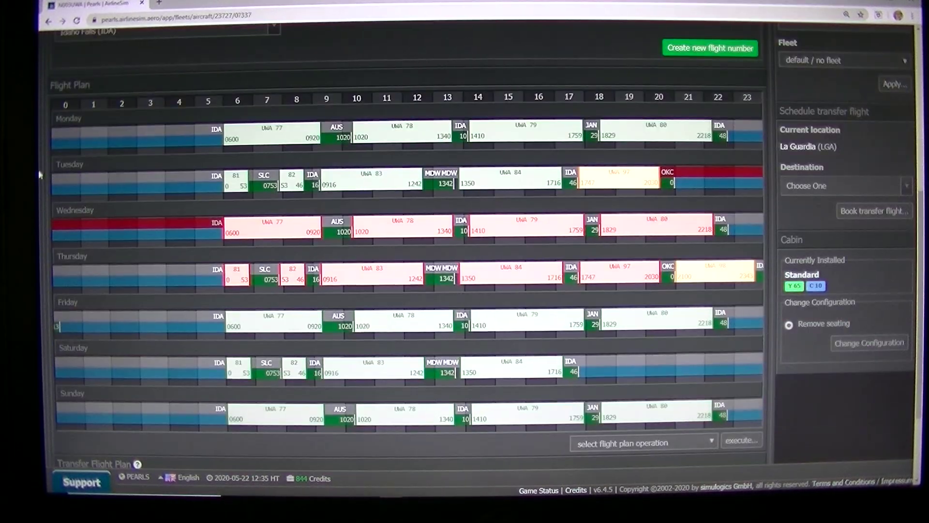
pyautogui.scroll(6, 465, 262)
pyautogui.click(710, 240)
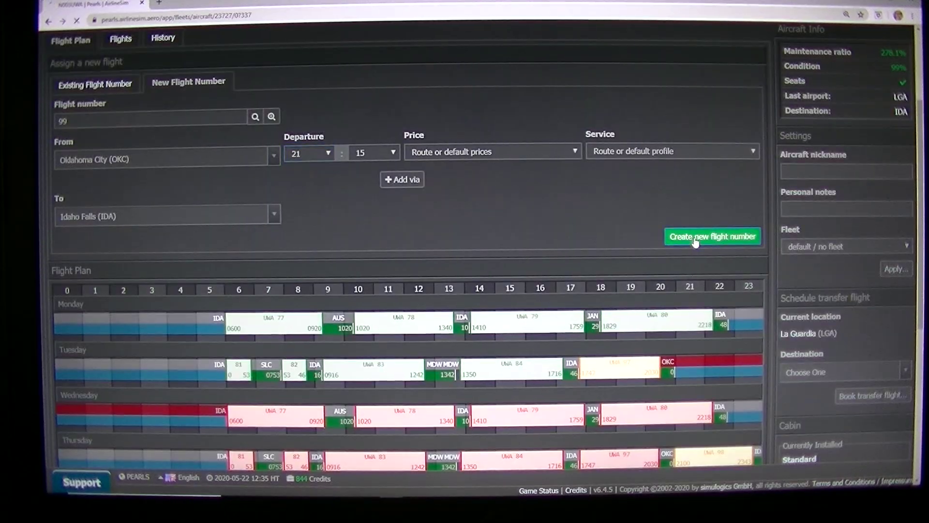
pyautogui.scroll(-6, 517, 208)
pyautogui.scroll(-2, 436, 218)
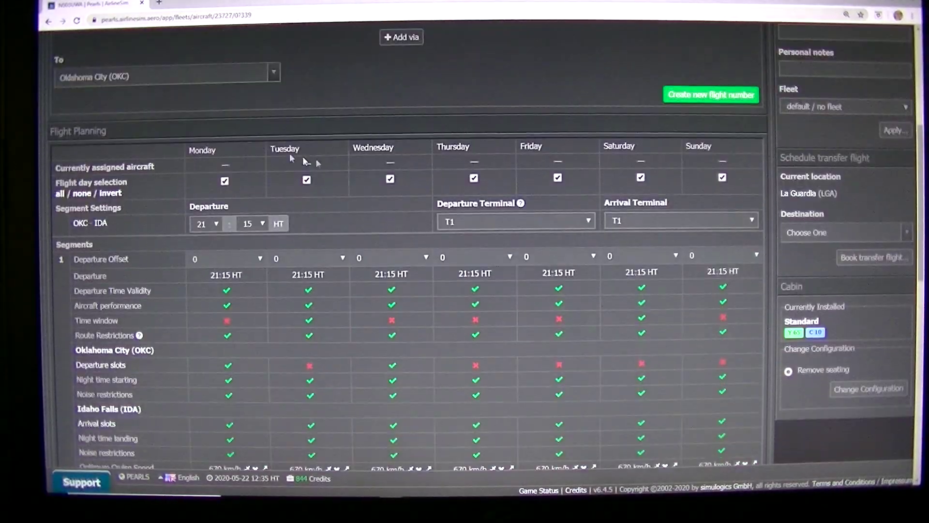
pyautogui.scroll(1, 290, 181)
# Schedule flight 99 for Tuesdays only, departing at 21:20.
pyautogui.click(225, 181)
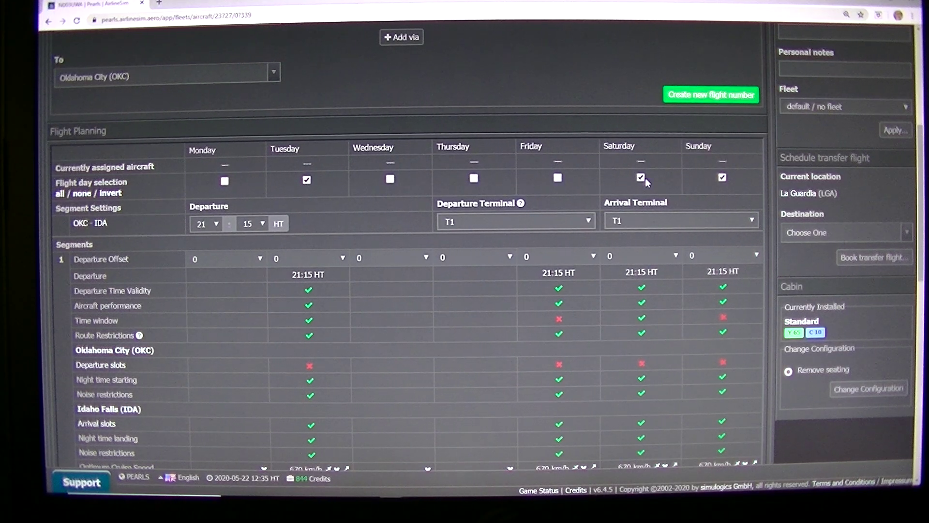
pyautogui.click(722, 177)
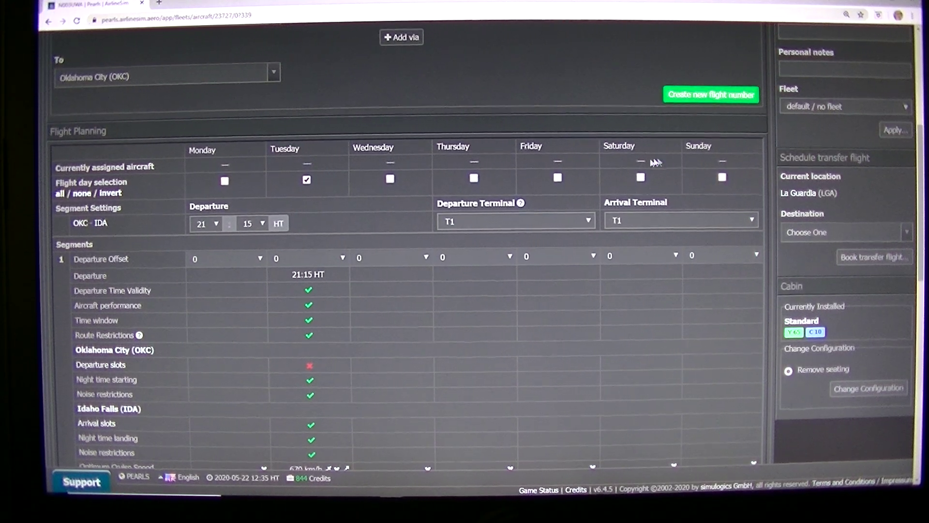
pyautogui.scroll(-8, 637, 218)
pyautogui.scroll(-3, 638, 218)
pyautogui.scroll(4, 637, 174)
pyautogui.scroll(3, 637, 173)
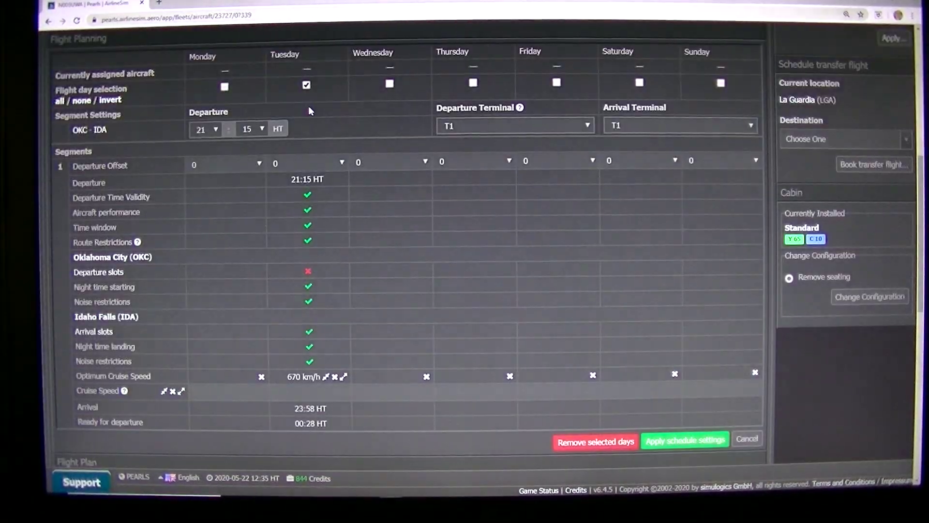
pyautogui.click(252, 129)
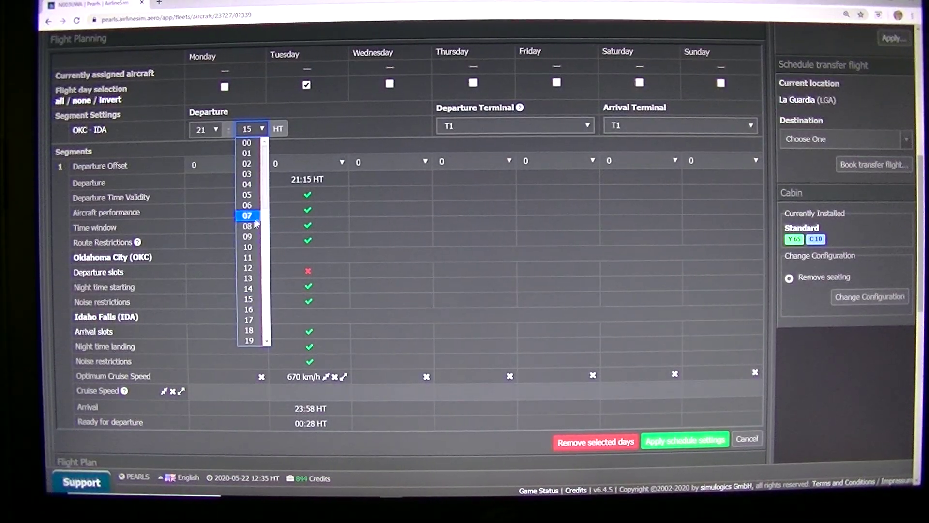
pyautogui.scroll(-8, 491, 246)
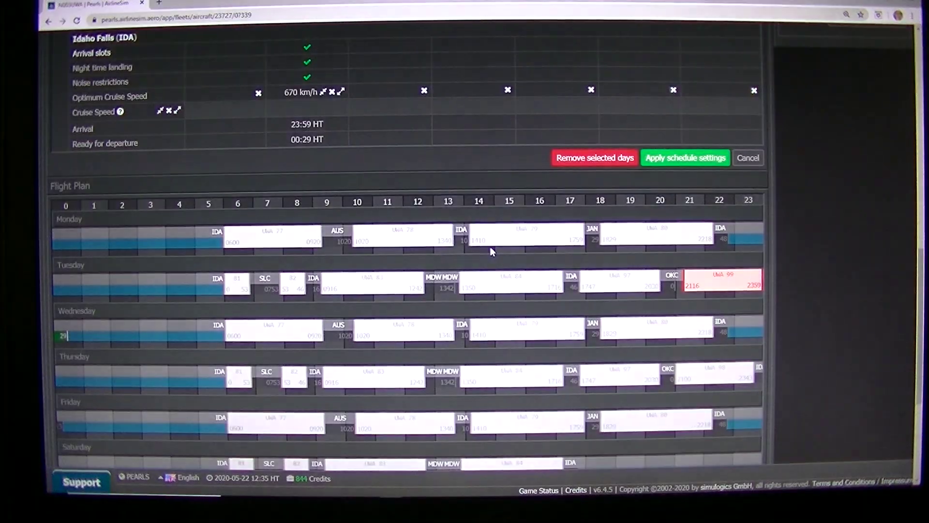
pyautogui.scroll(8, 490, 251)
pyautogui.scroll(8, 491, 251)
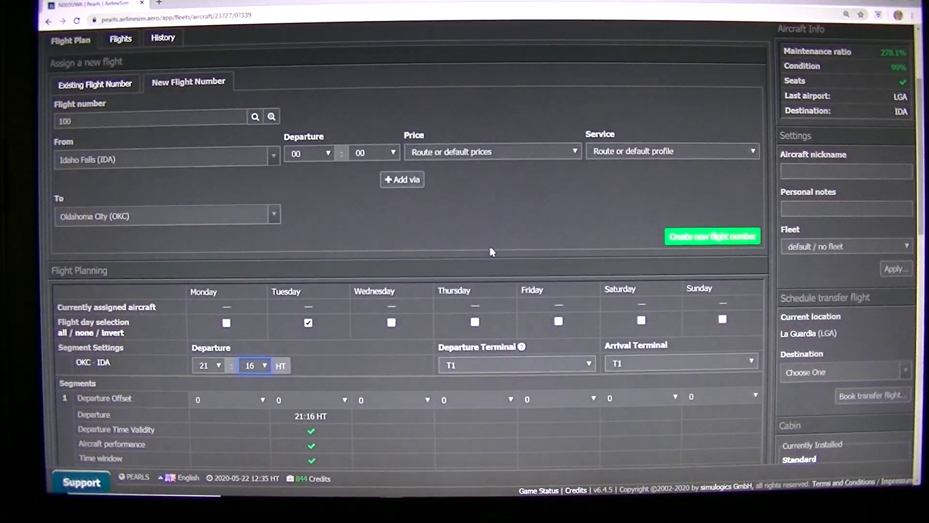
pyautogui.scroll(-8, 491, 251)
pyautogui.click(250, 129)
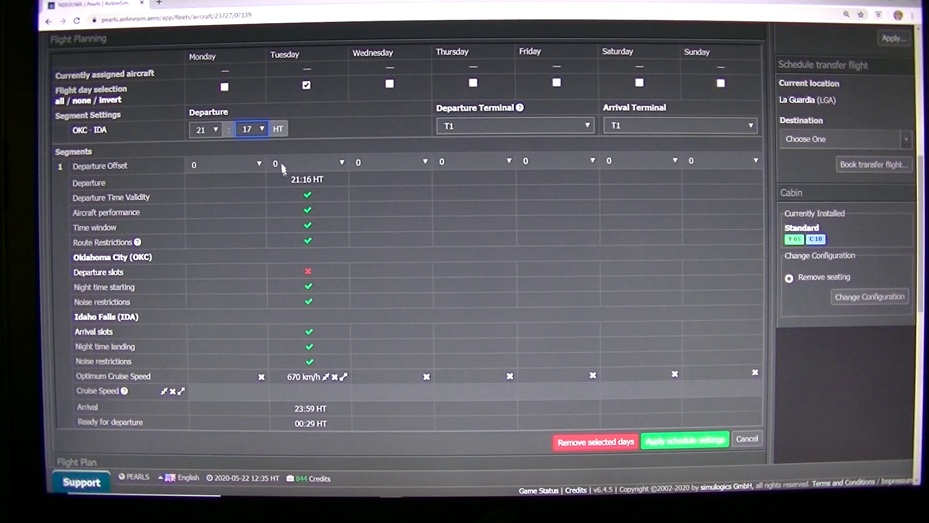
pyautogui.click(254, 130)
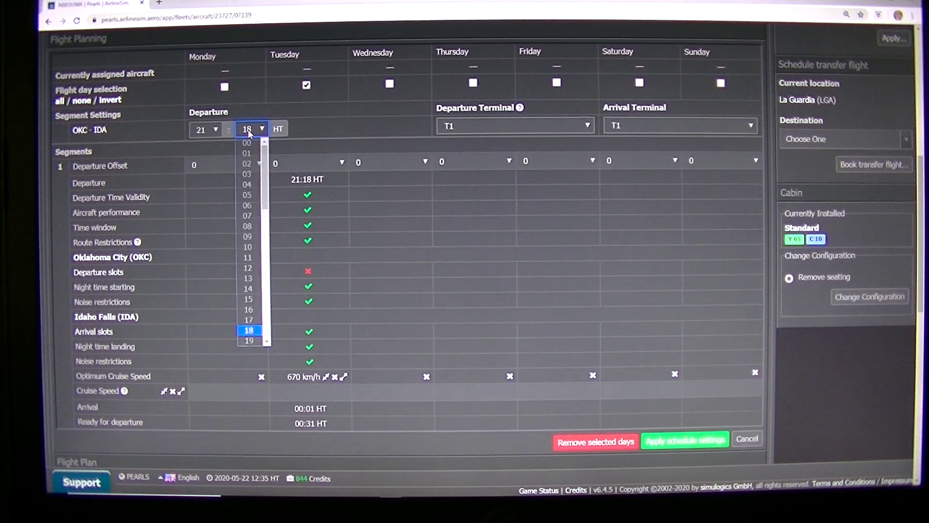
pyautogui.scroll(-3, 246, 215)
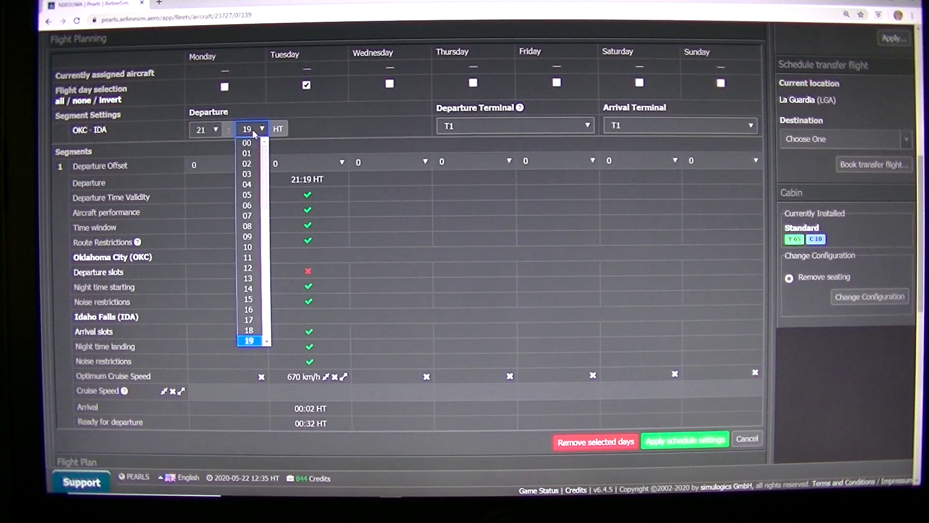
pyautogui.scroll(-3, 259, 211)
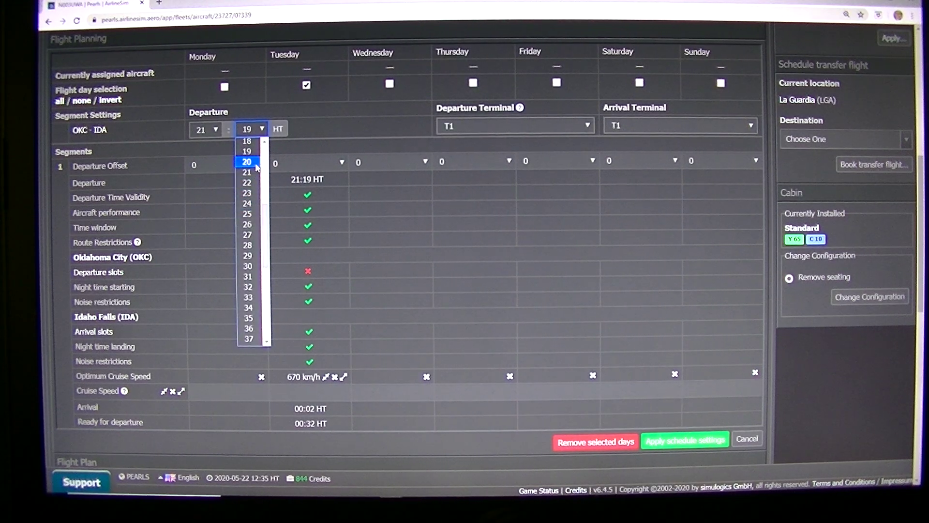
pyautogui.scroll(-5, 465, 291)
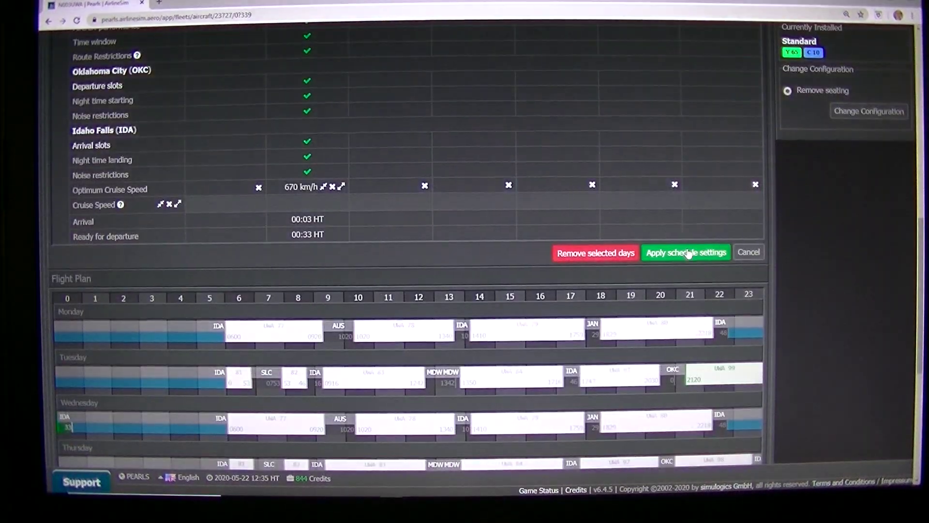
pyautogui.click(686, 252)
pyautogui.scroll(-5, 664, 234)
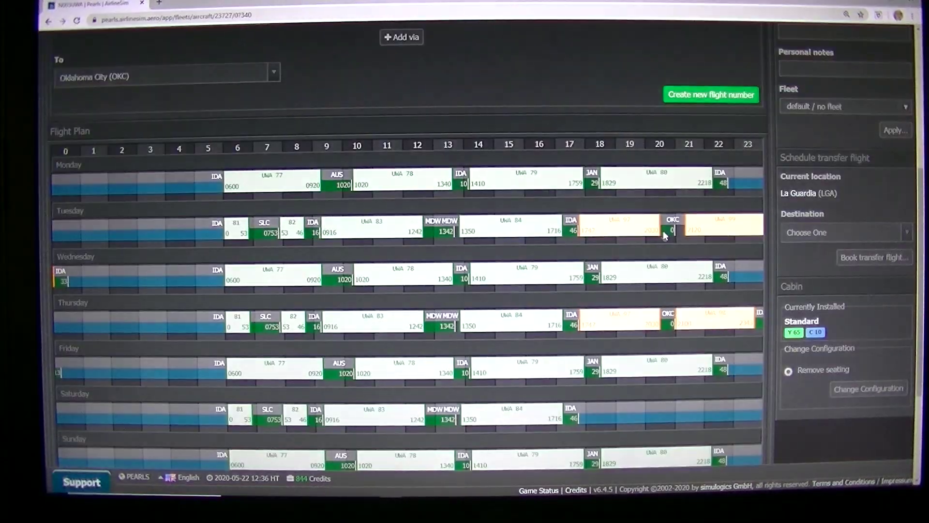
pyautogui.scroll(-5, 664, 244)
pyautogui.scroll(-2, 664, 244)
# Activate the aircraft's flight plan with a three-day delay.
pyautogui.click(642, 321)
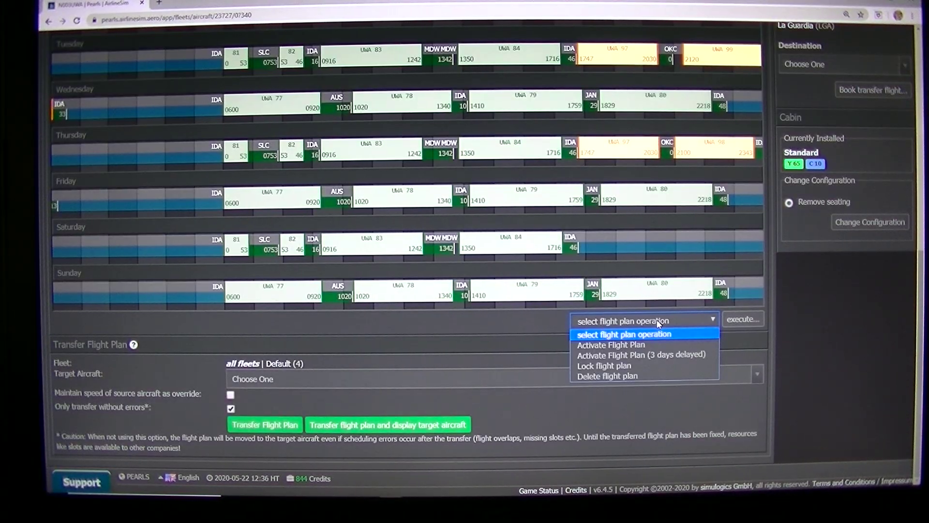
pyautogui.click(679, 357)
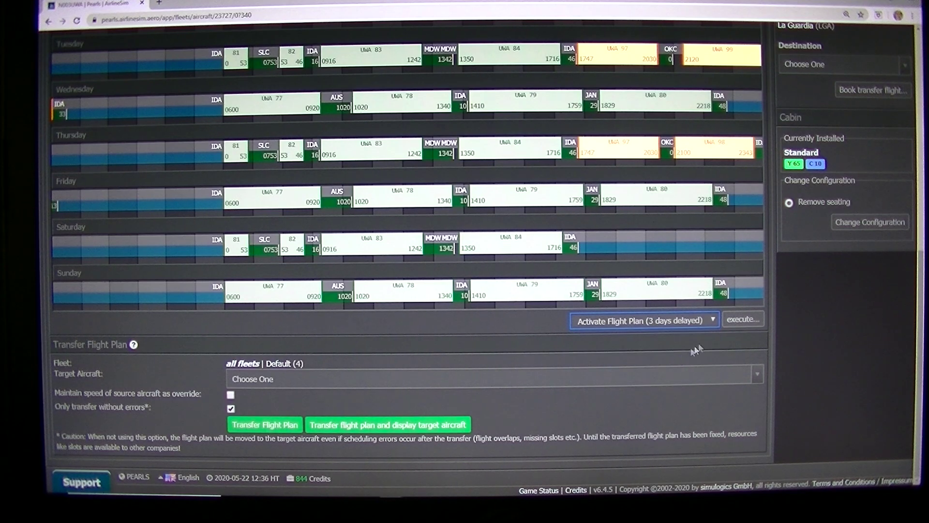
pyautogui.click(743, 320)
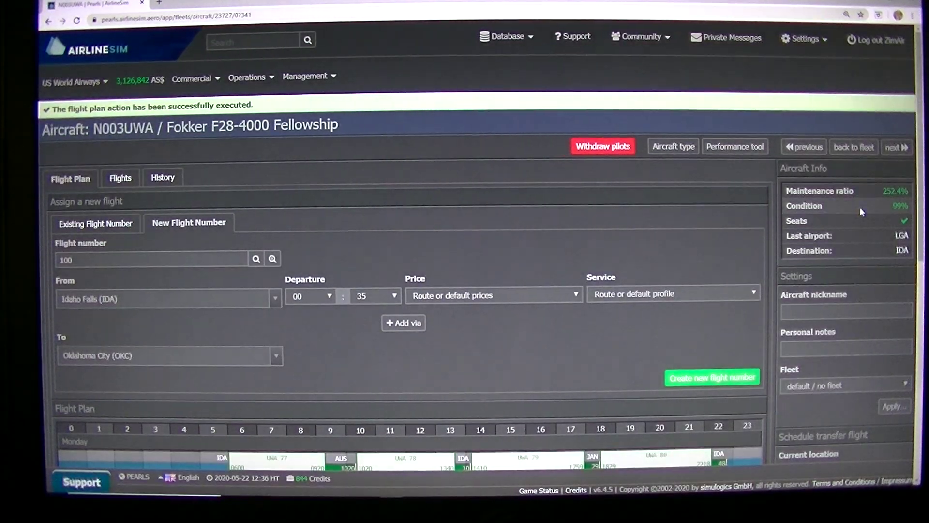
pyautogui.scroll(-5, 893, 200)
pyautogui.scroll(-3, 887, 196)
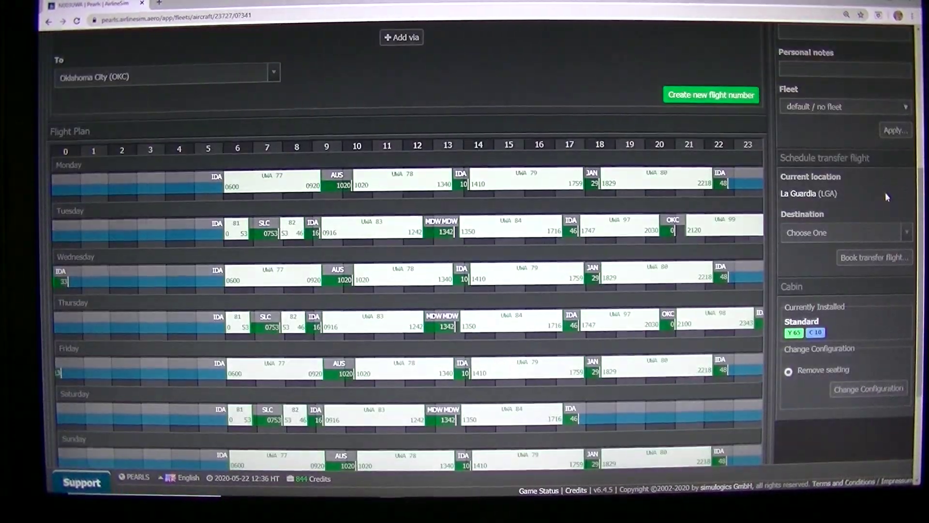
pyautogui.scroll(-1, 887, 196)
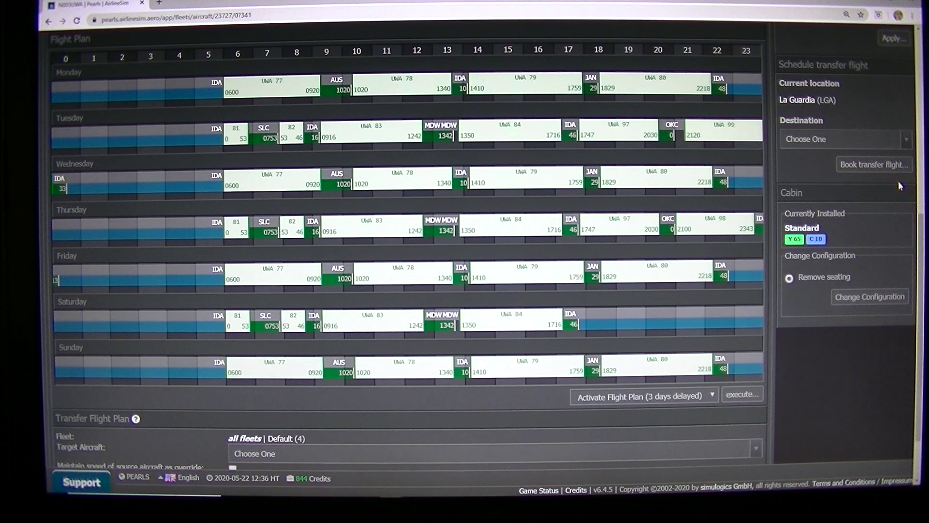
pyautogui.scroll(5, 898, 181)
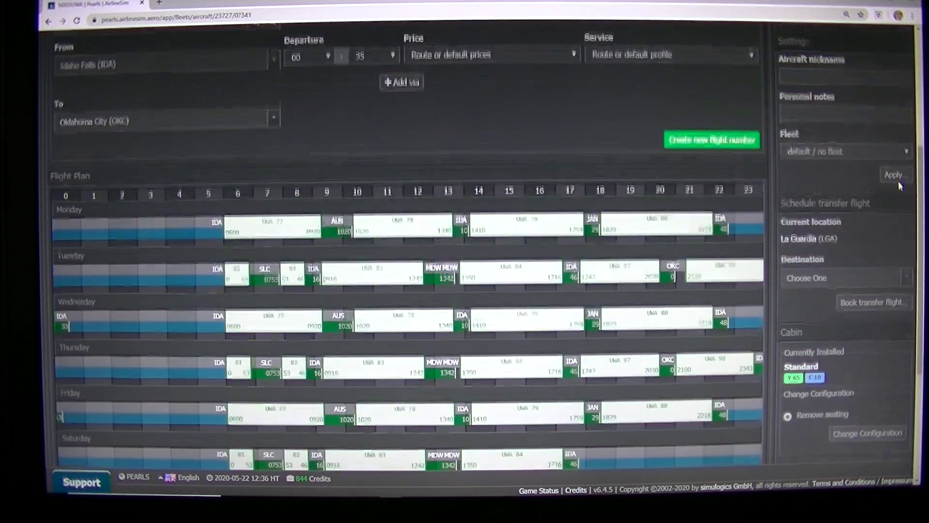
pyautogui.scroll(3, 898, 181)
pyautogui.scroll(-4, 430, 138)
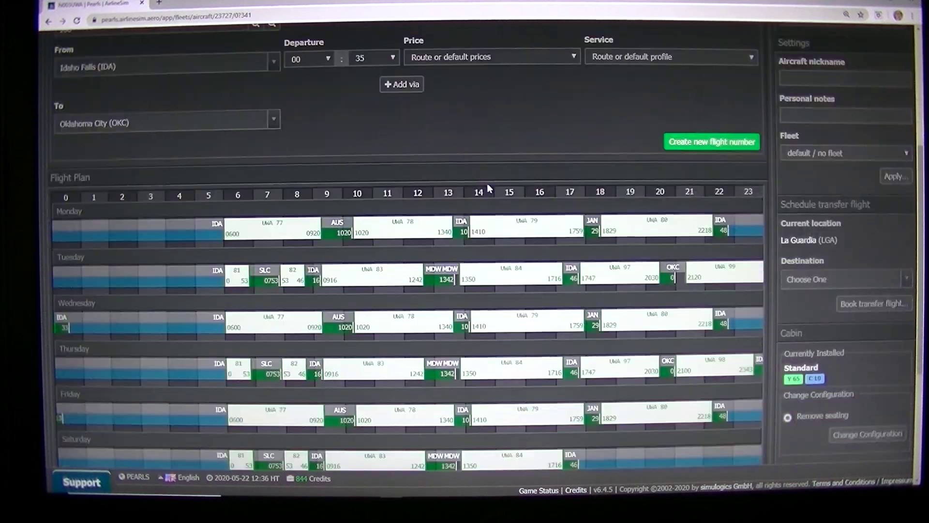
pyautogui.scroll(-4, 290, 218)
pyautogui.scroll(5, 138, 318)
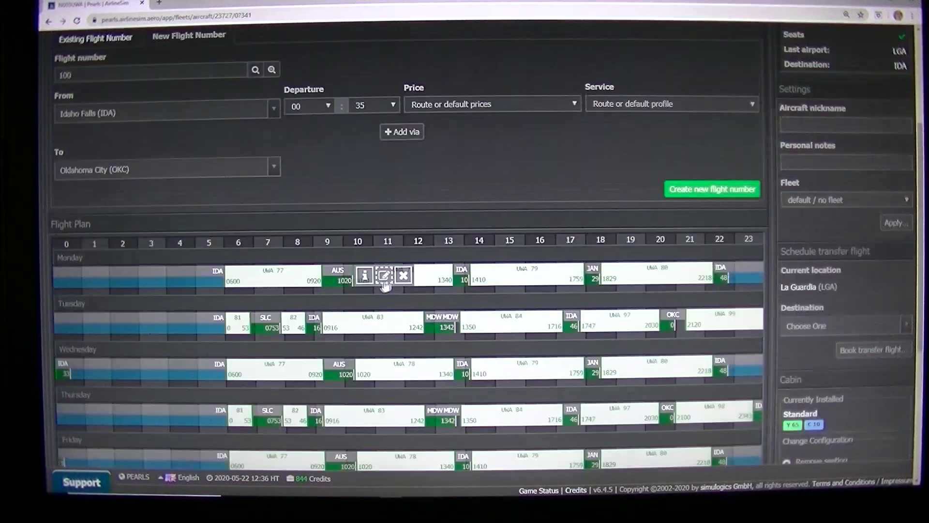
pyautogui.scroll(5, 139, 318)
pyautogui.scroll(-8, 400, 276)
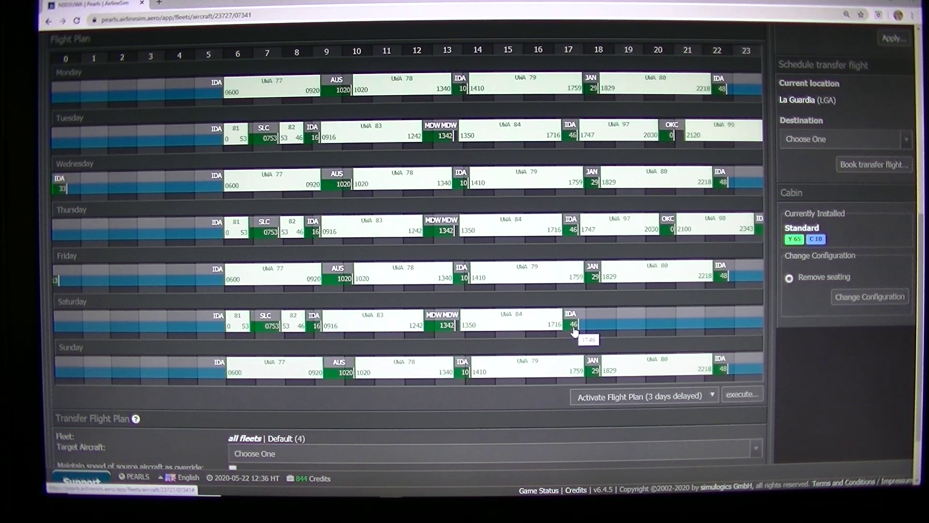
pyautogui.scroll(8, 575, 330)
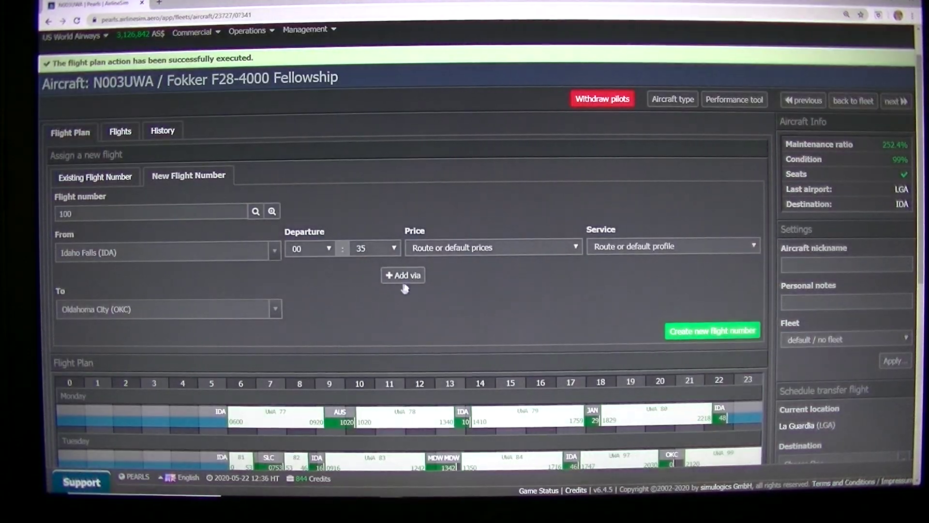
# Set flight 100's departure hour to 17.
pyautogui.click(328, 248)
pyautogui.scroll(-2, 308, 327)
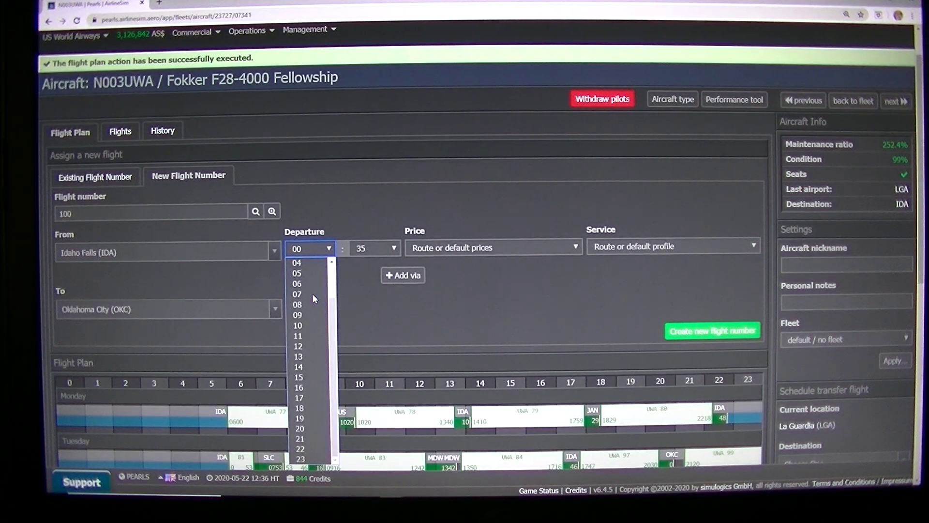
pyautogui.click(304, 397)
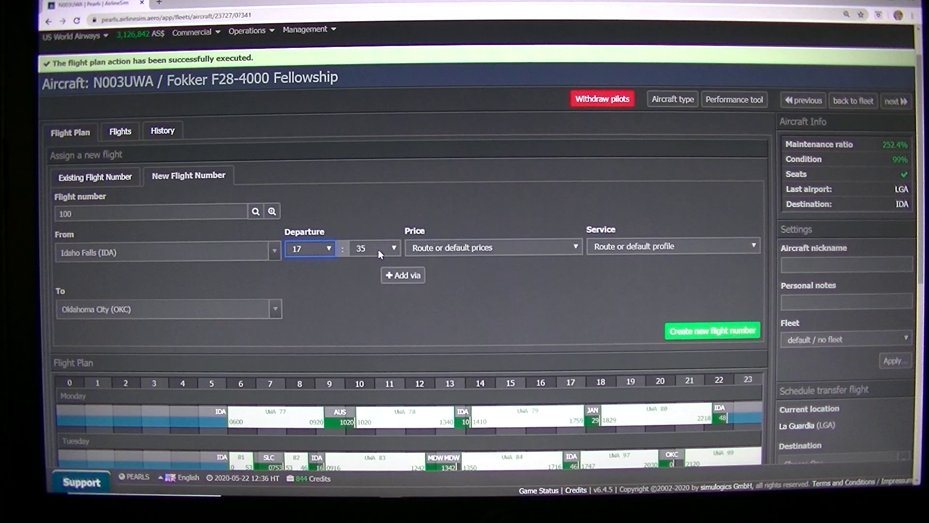
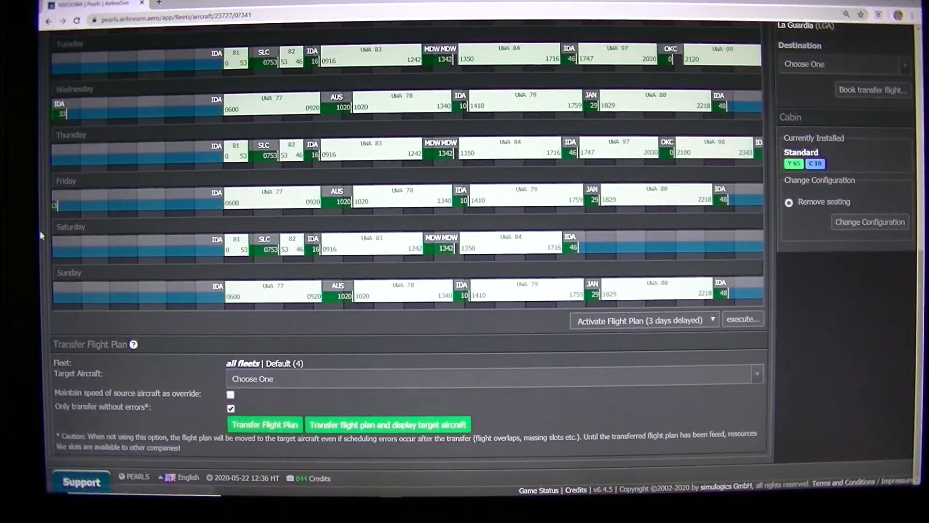
pyautogui.scroll(4, 477, 311)
# Create flight UWA 100, Idaho Falls to Oklahoma City at 17:46, and drop Thursday from its days.
pyautogui.click(711, 113)
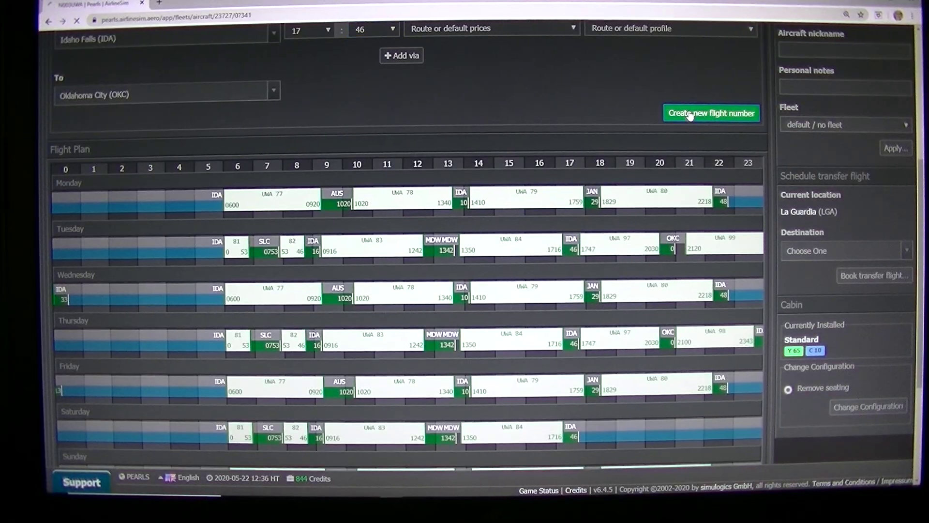
pyautogui.scroll(-5, 615, 105)
pyautogui.scroll(-3, 616, 106)
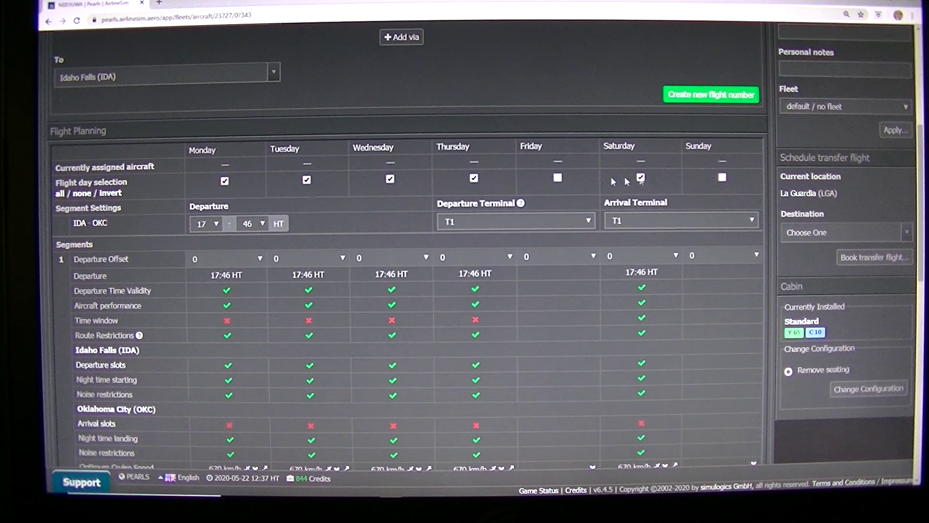
pyautogui.click(474, 179)
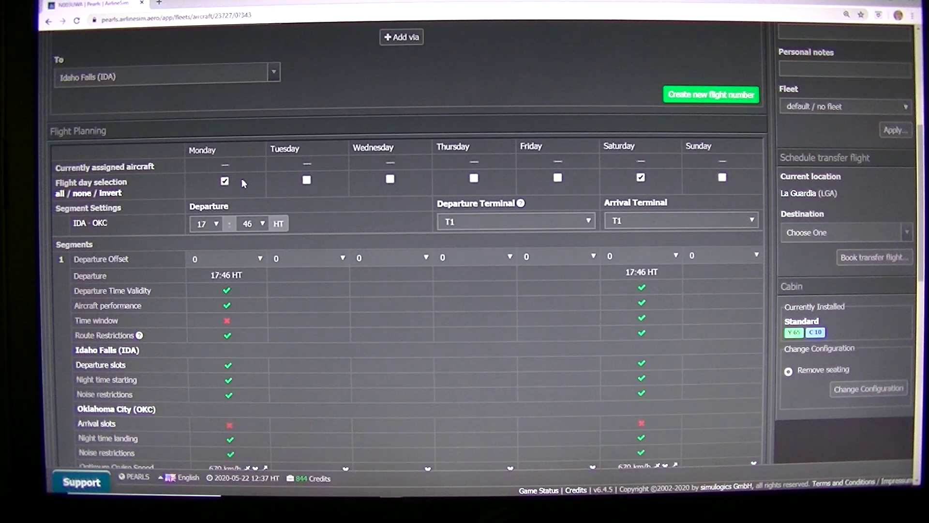
pyautogui.scroll(-8, 569, 176)
pyautogui.scroll(-4, 568, 175)
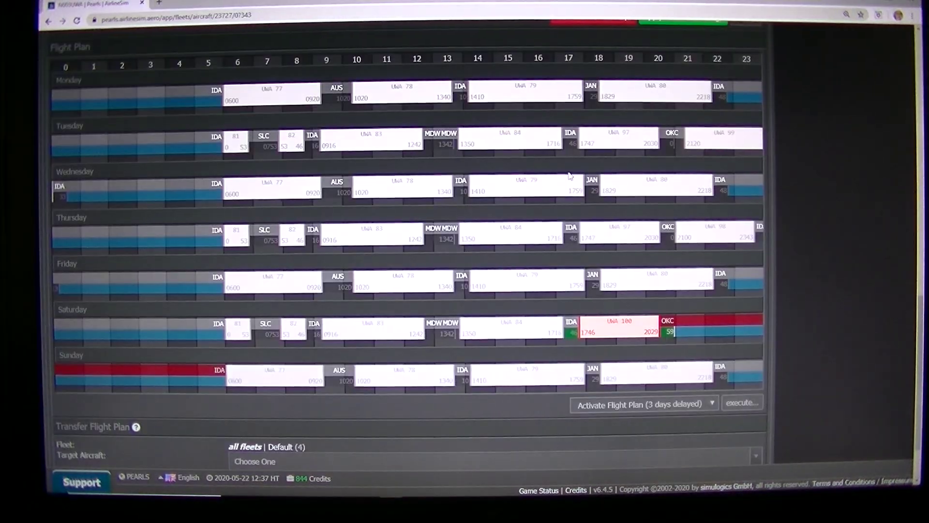
pyautogui.scroll(8, 568, 176)
pyautogui.scroll(3, 568, 176)
pyautogui.scroll(-2, 568, 176)
pyautogui.scroll(1, 436, 218)
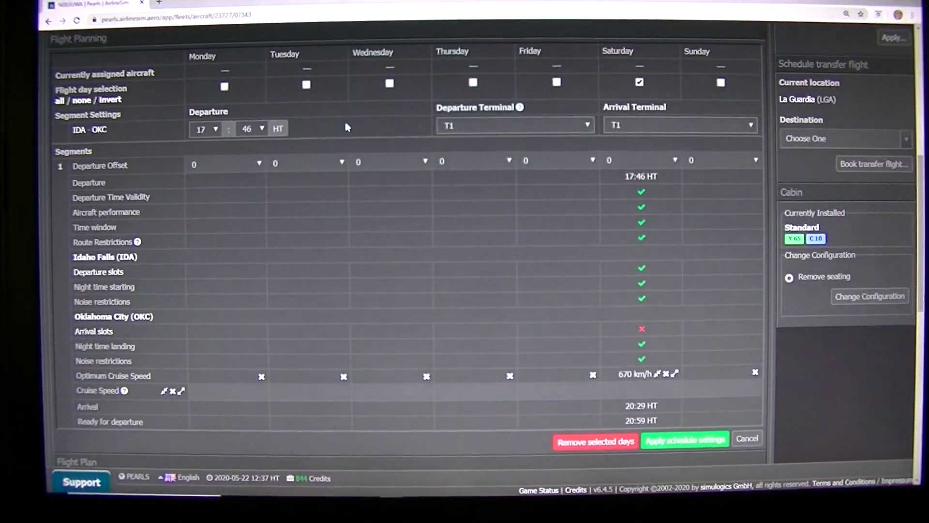
# Step UWA 100's departure minutes from 46 up to 50.
pyautogui.click(252, 129)
pyautogui.scroll(-5, 248, 226)
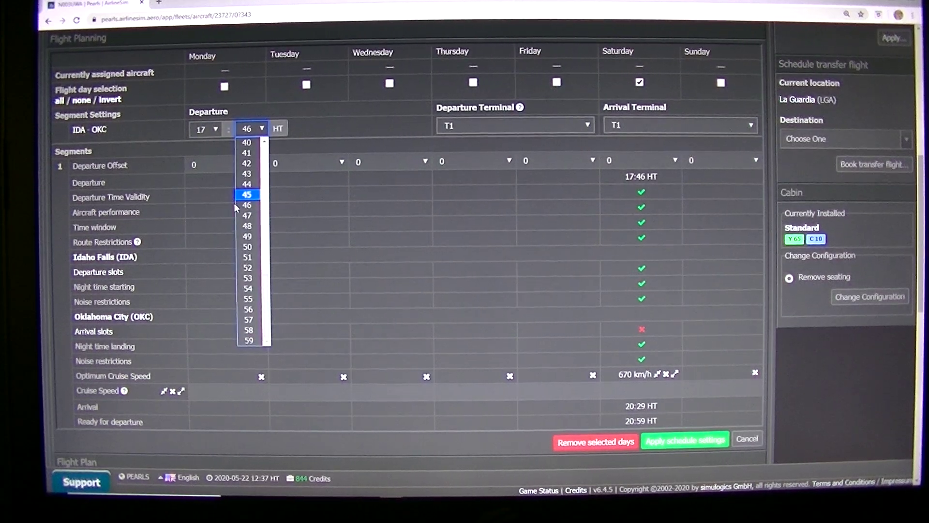
pyautogui.click(249, 215)
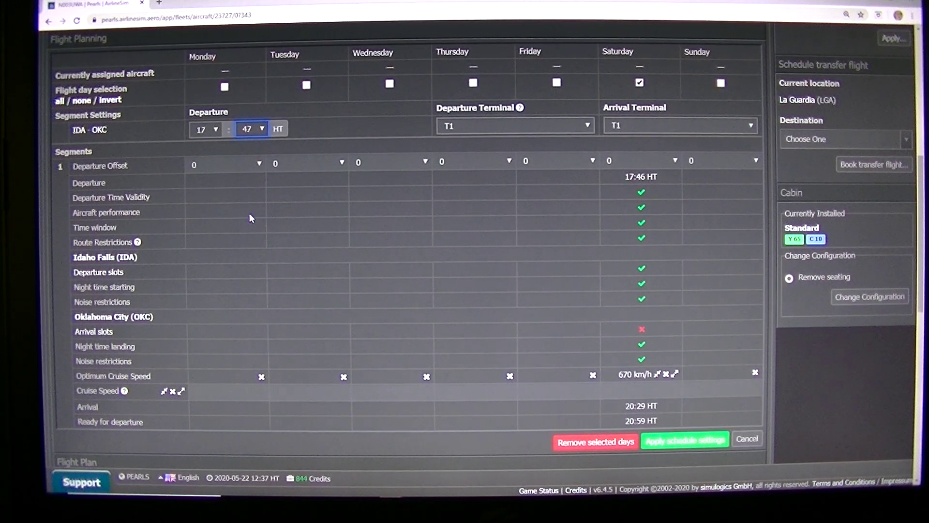
pyautogui.click(252, 129)
pyautogui.scroll(-5, 250, 217)
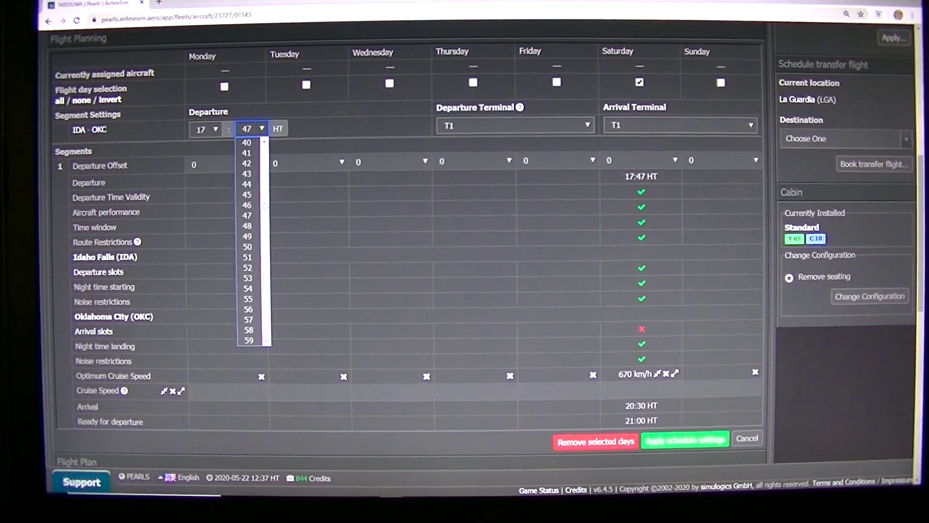
pyautogui.click(250, 215)
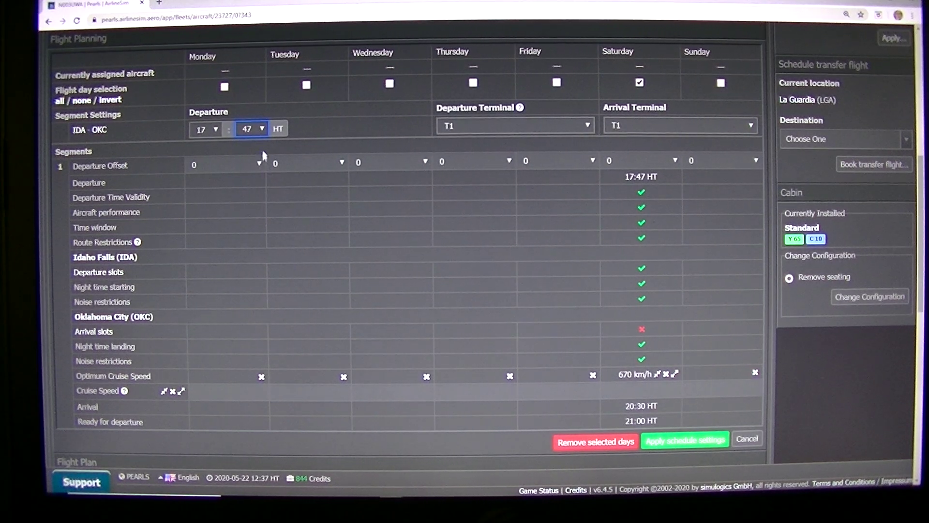
pyautogui.click(252, 129)
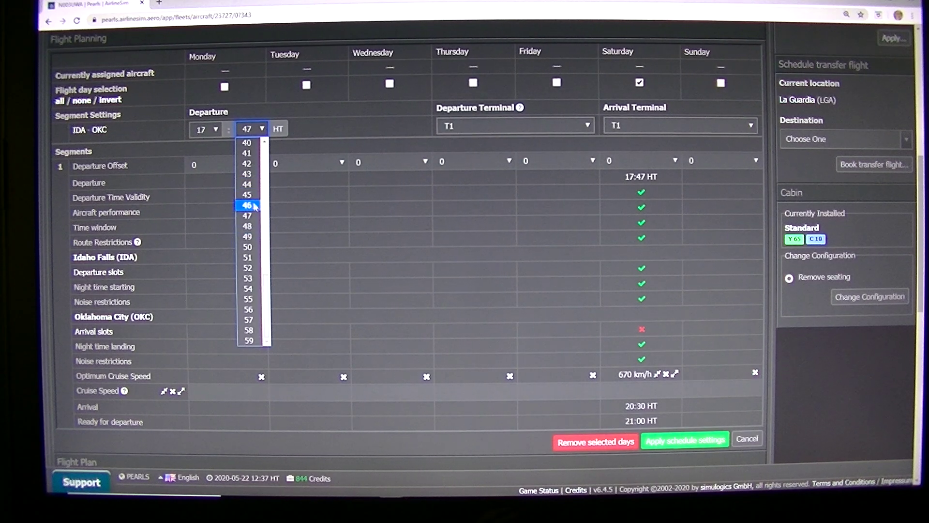
pyautogui.click(248, 225)
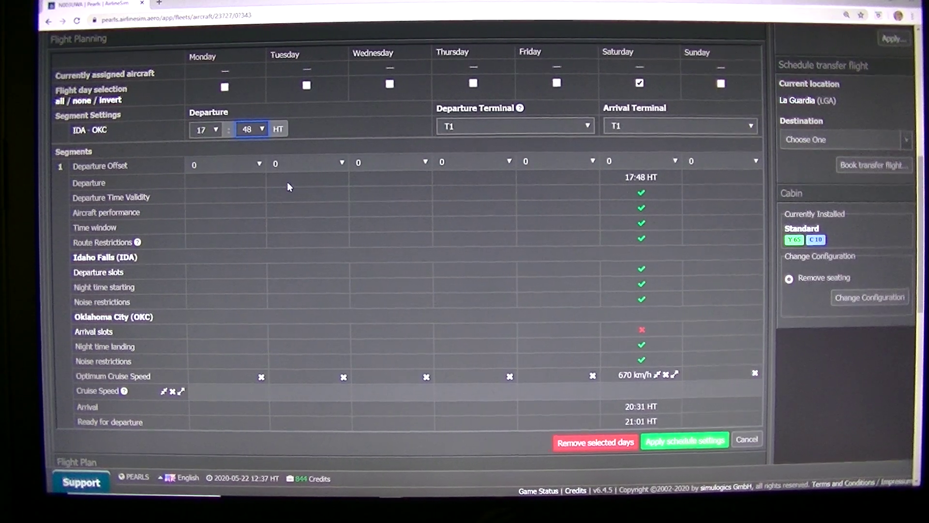
pyautogui.click(252, 129)
pyautogui.scroll(-3, 254, 197)
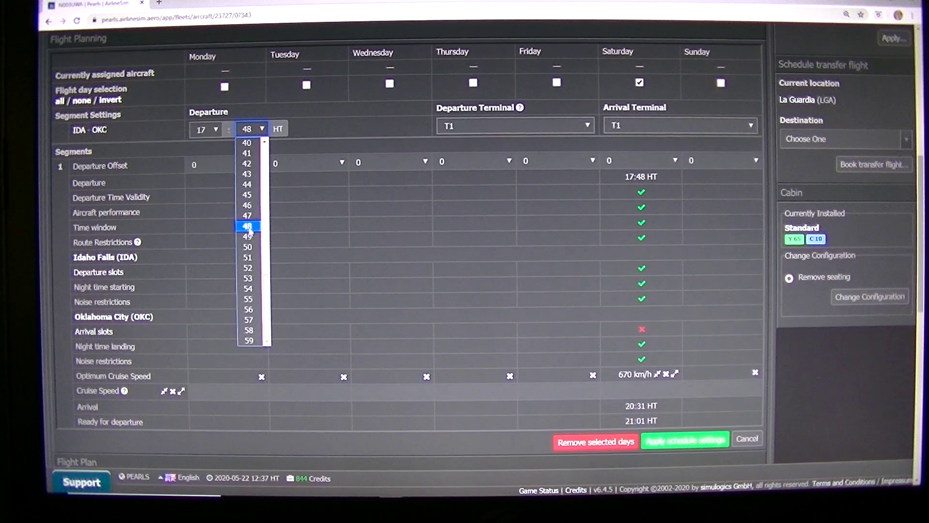
pyautogui.click(249, 235)
pyautogui.click(253, 128)
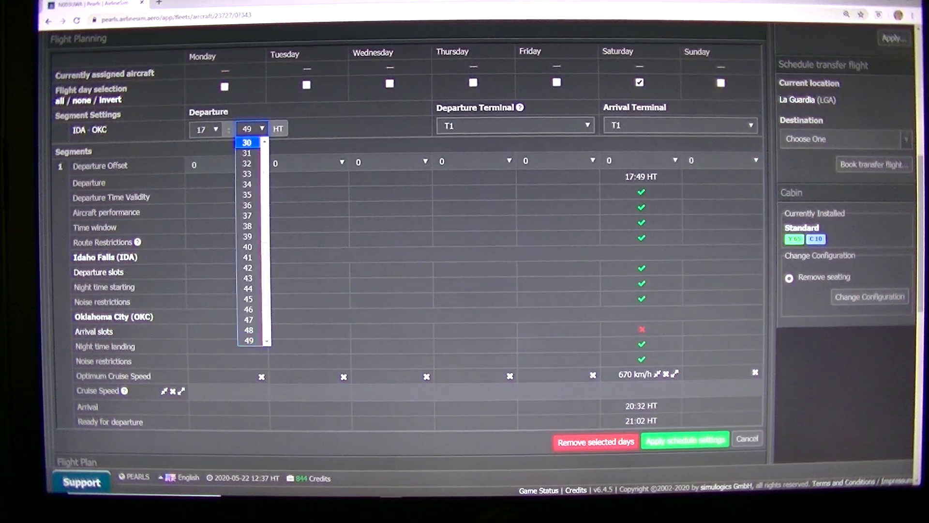
pyautogui.scroll(-3, 255, 218)
pyautogui.click(255, 247)
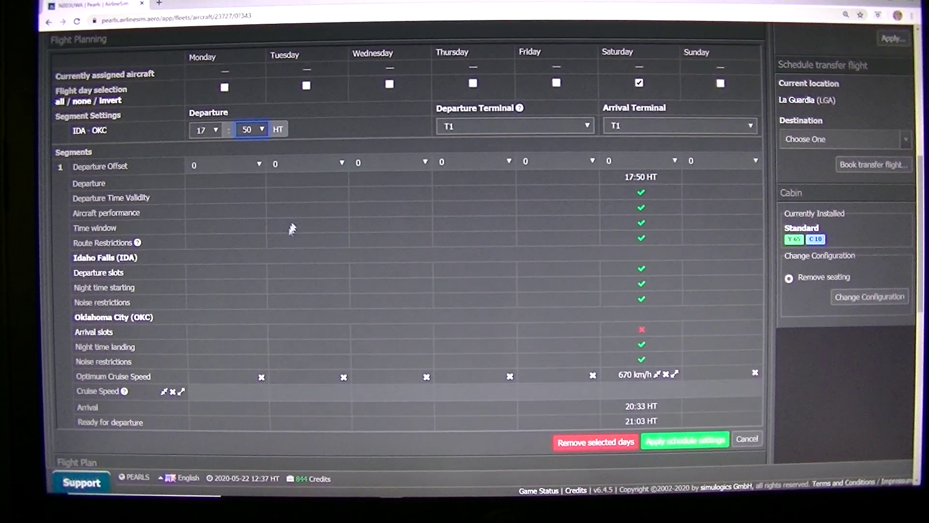
# Advance the departure minutes from 50 to 52, giving a 20:35 arrival.
pyautogui.click(250, 129)
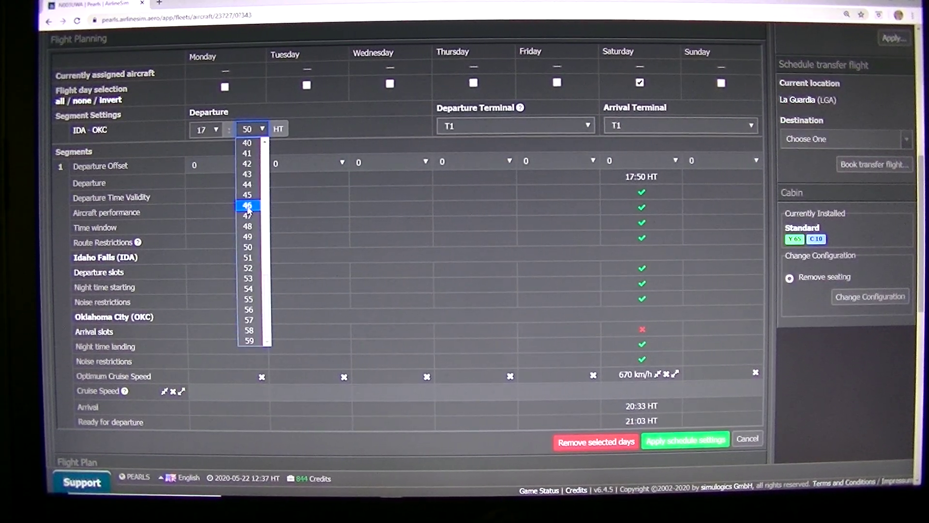
pyautogui.click(248, 258)
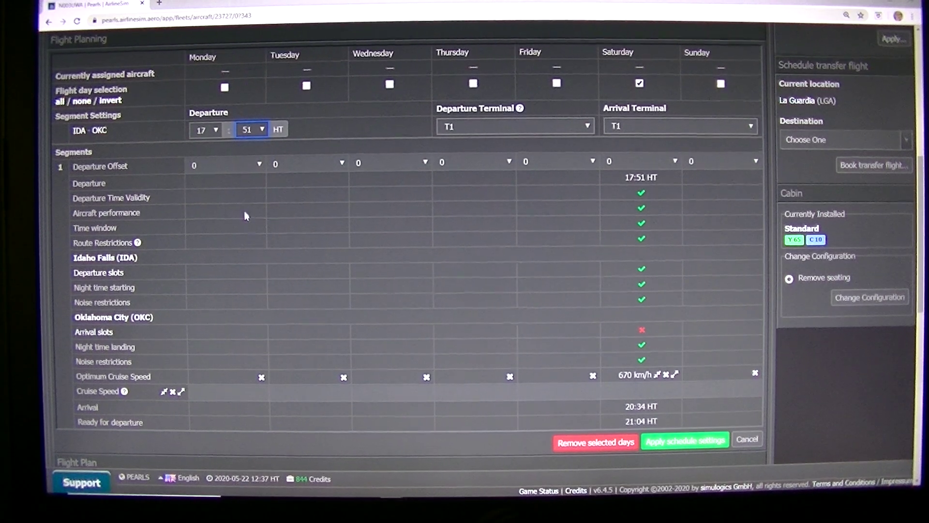
pyautogui.click(252, 128)
pyautogui.scroll(-3, 253, 203)
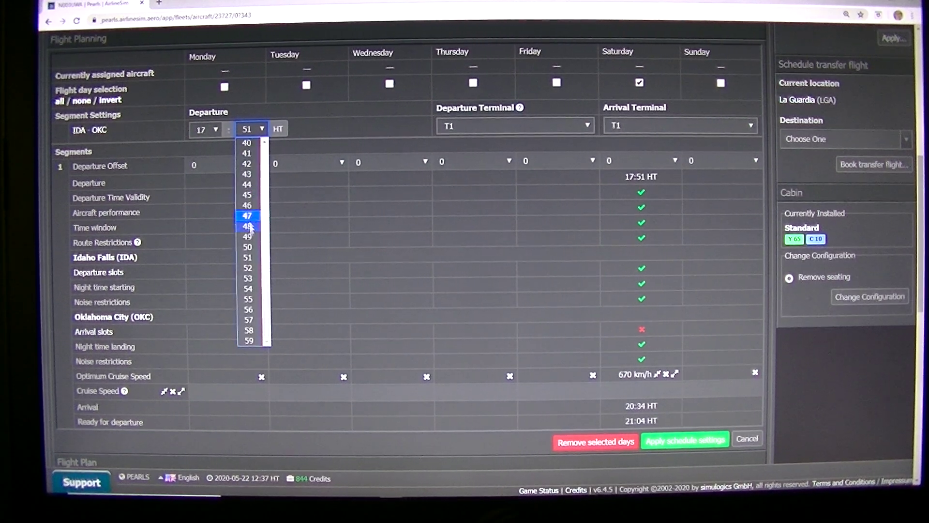
pyautogui.click(256, 270)
pyautogui.scroll(-5, 266, 166)
pyautogui.scroll(-5, 436, 255)
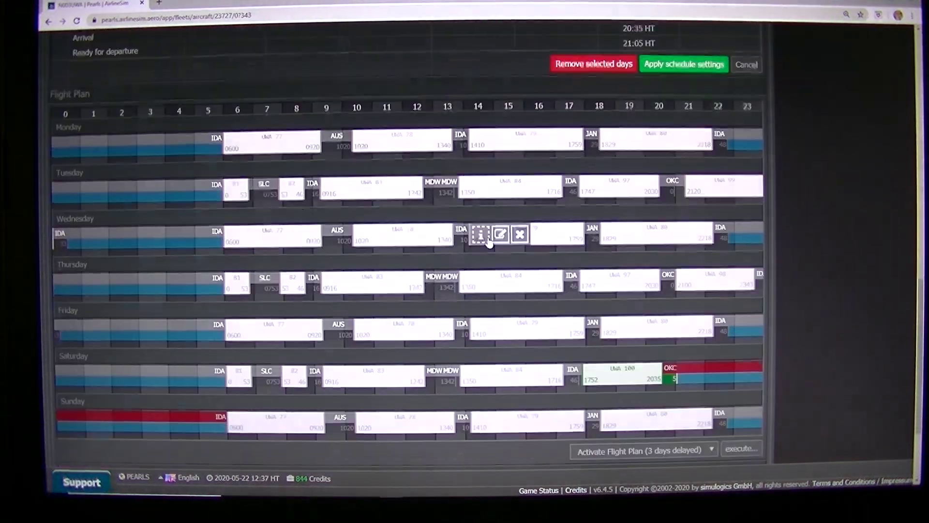
# Save UWA 100's Saturday schedule and create return flight 101, Oklahoma City to Idaho Falls, at 21:05.
pyautogui.click(676, 65)
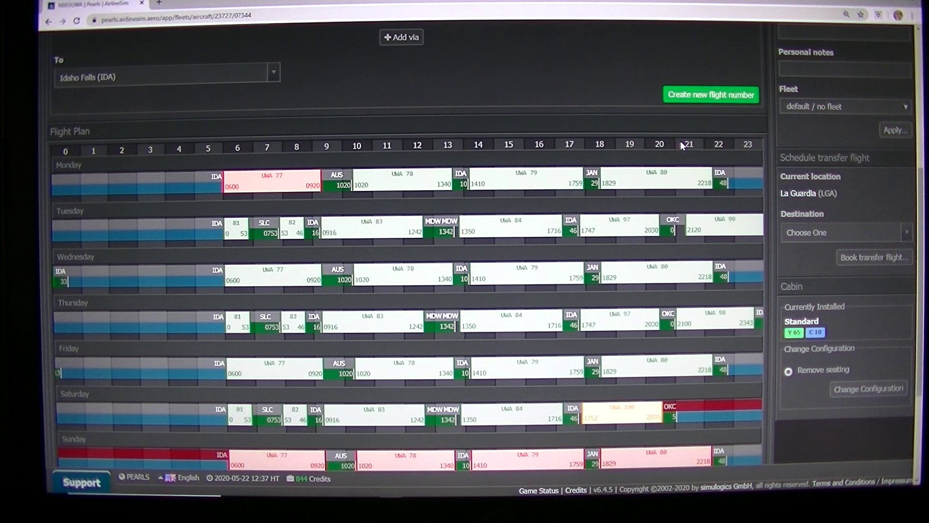
pyautogui.scroll(8, 650, 193)
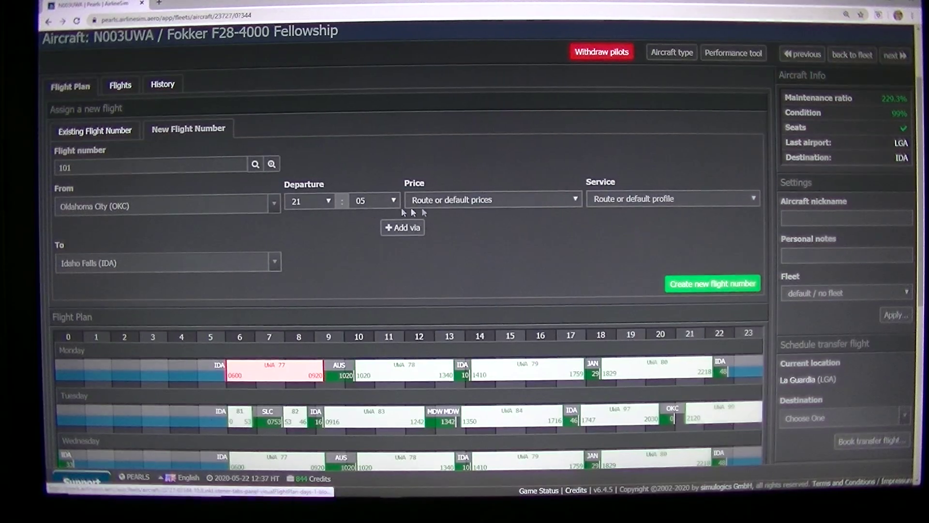
pyautogui.scroll(-8, 370, 201)
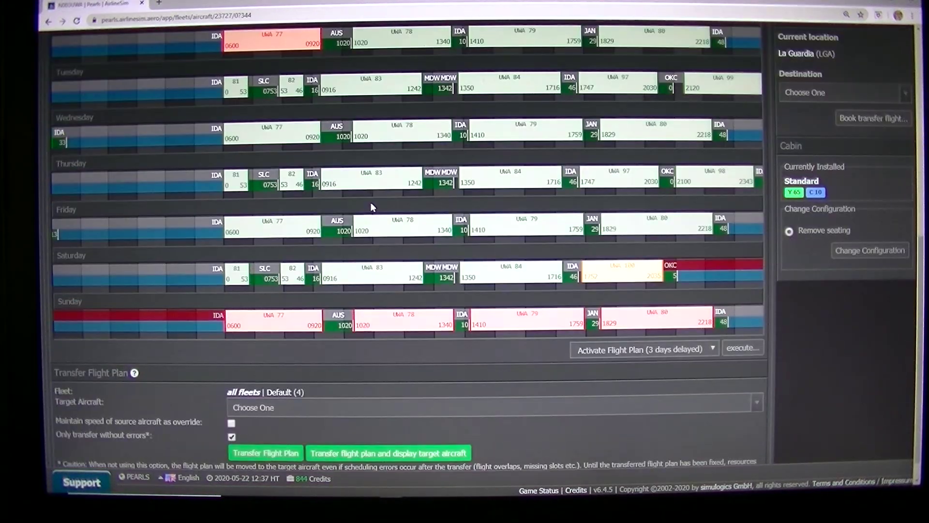
pyautogui.scroll(8, 370, 218)
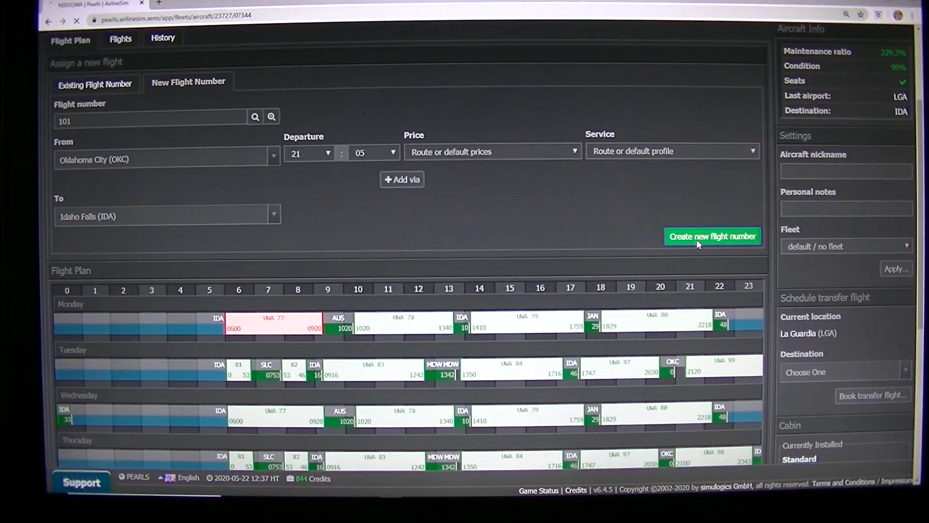
pyautogui.click(697, 240)
pyautogui.scroll(-6, 539, 222)
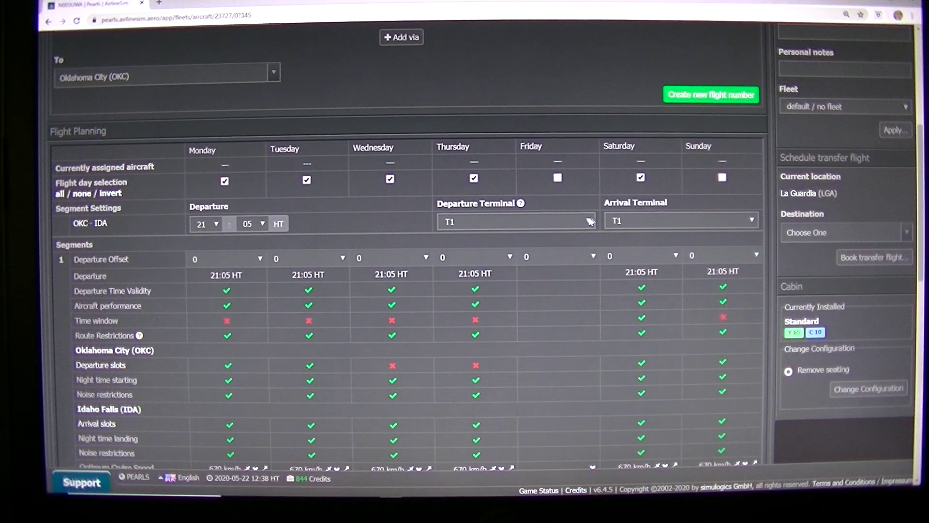
pyautogui.scroll(-5, 591, 221)
pyautogui.scroll(5, 508, 218)
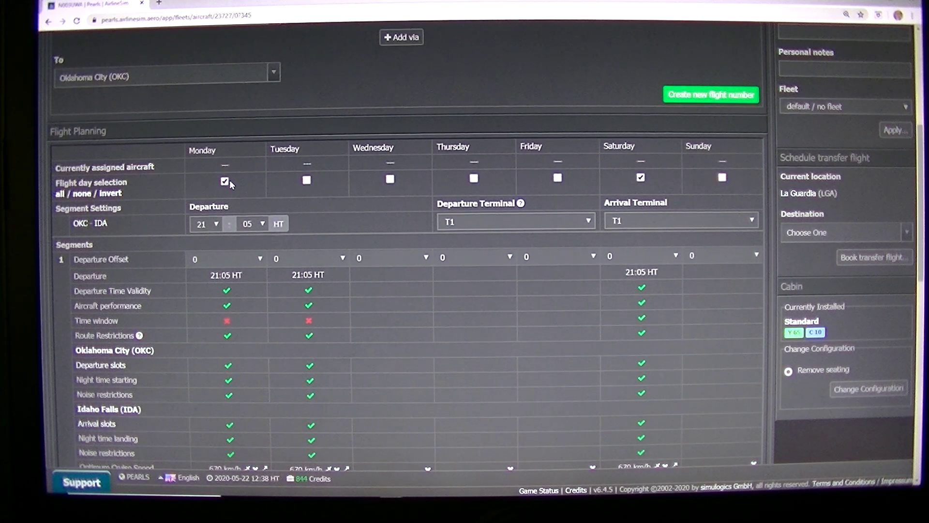
pyautogui.scroll(-5, 506, 159)
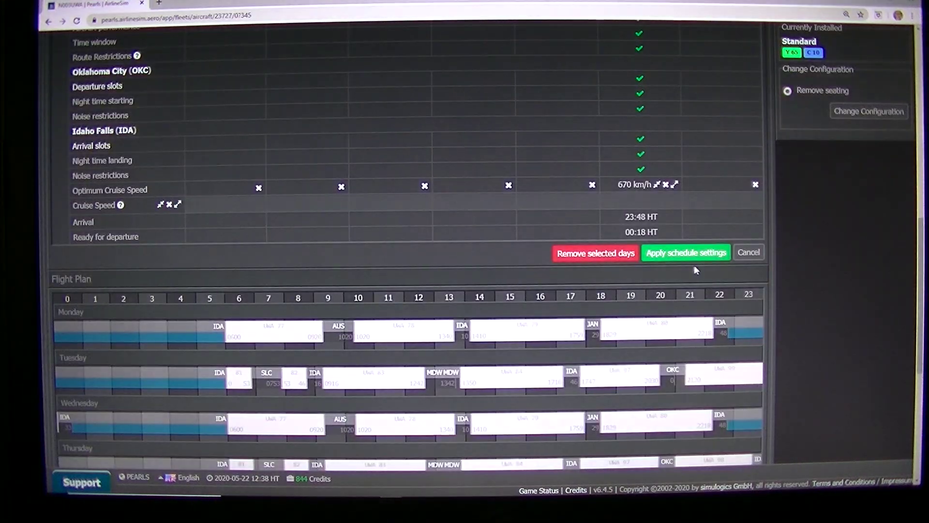
# Save UWA 101's schedule, activate the aircraft's flight plan, and list flight numbers 80–100.
pyautogui.click(686, 253)
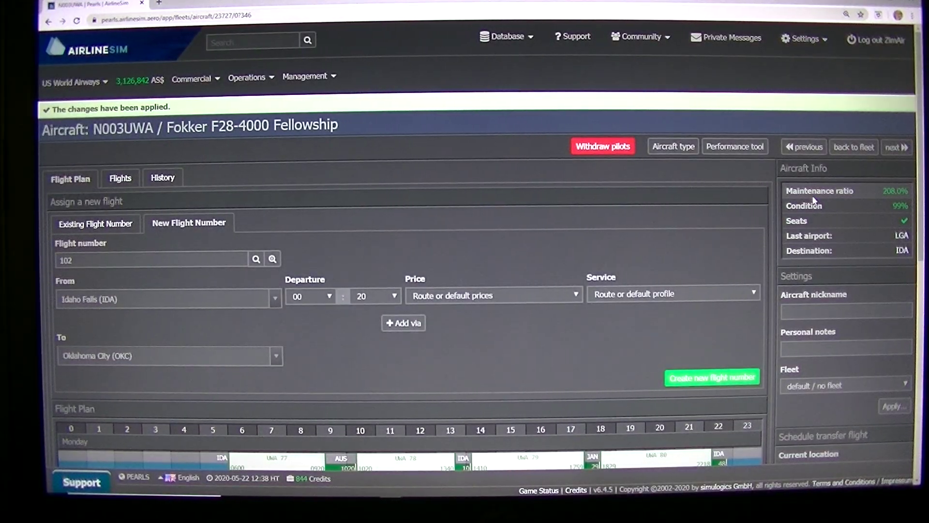
pyautogui.scroll(-5, 837, 198)
pyautogui.scroll(-5, 838, 198)
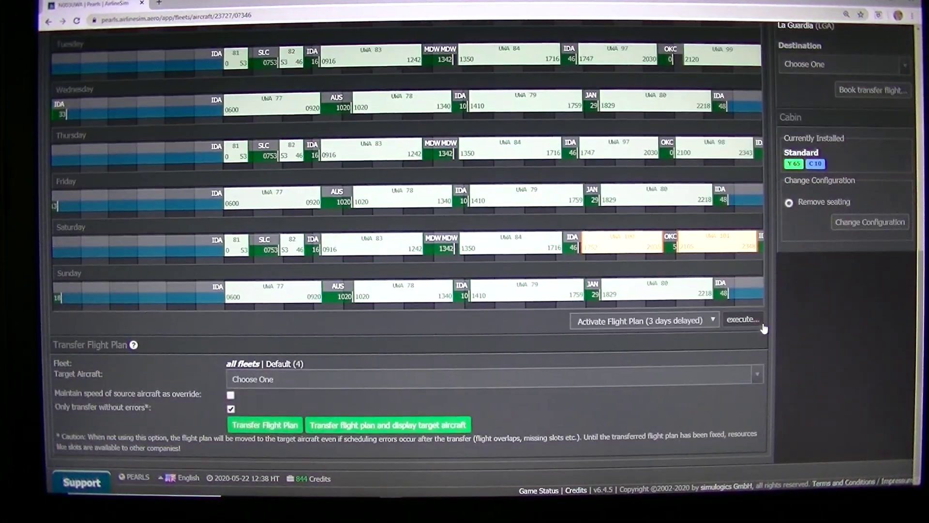
pyautogui.click(742, 321)
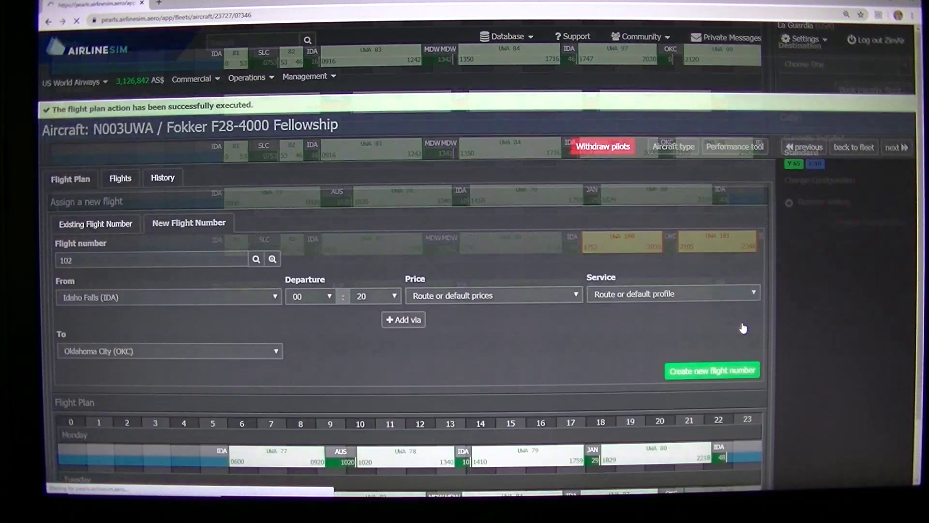
pyautogui.click(207, 81)
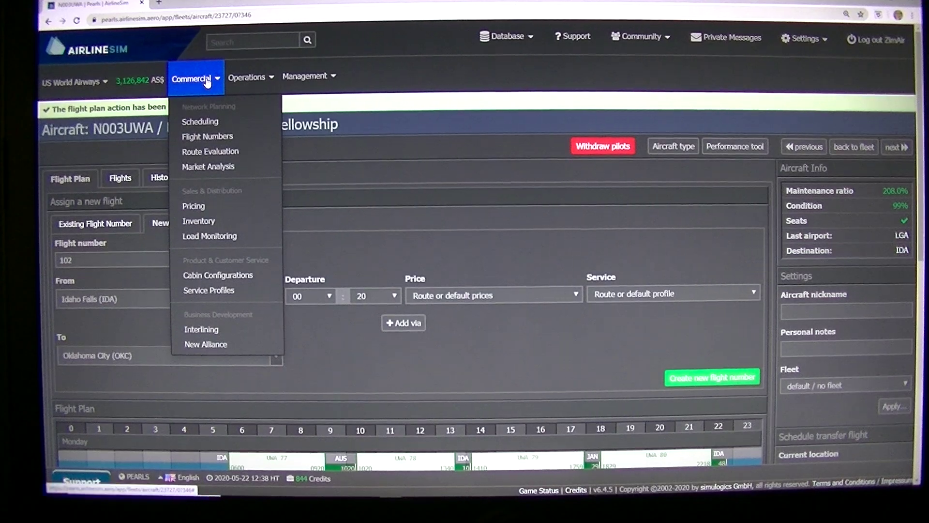
pyautogui.click(206, 137)
pyautogui.scroll(-10, 599, 259)
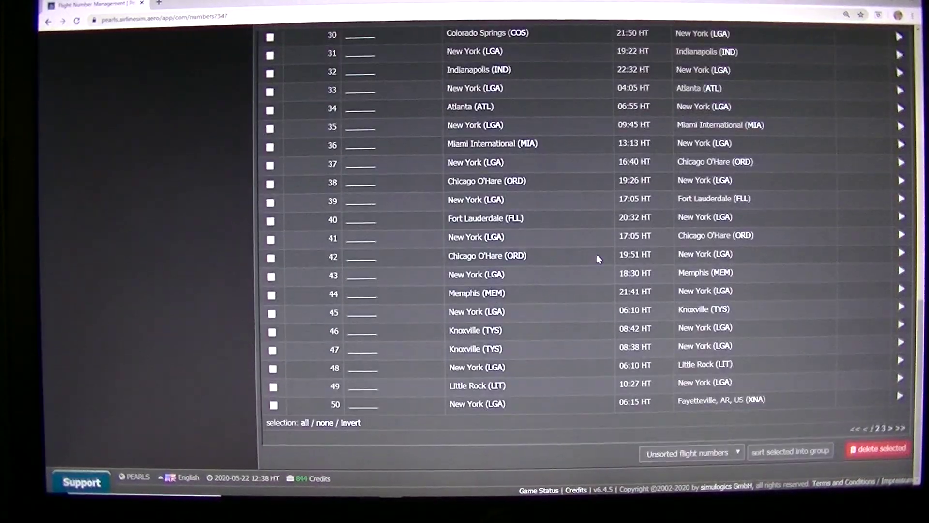
pyautogui.click(901, 429)
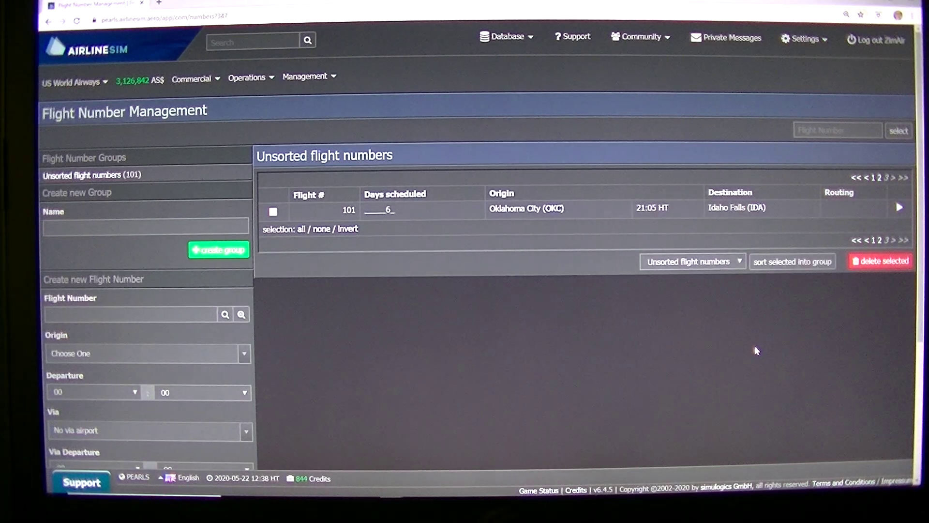
pyautogui.click(878, 241)
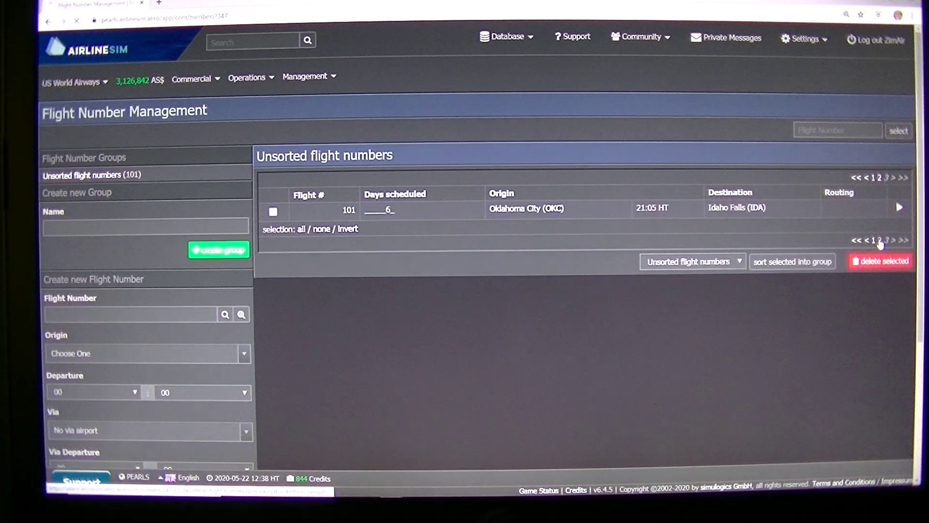
pyautogui.scroll(-10, 835, 305)
pyautogui.scroll(-5, 803, 327)
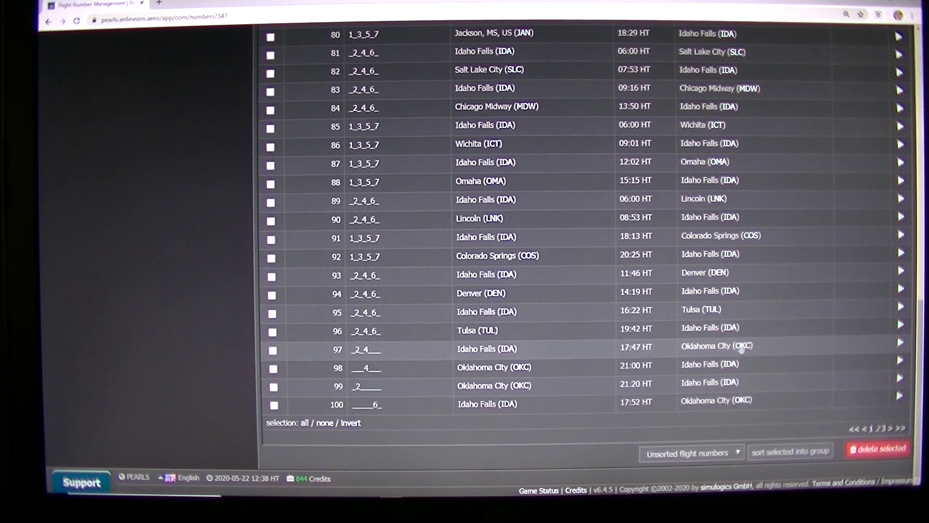
# Set UWA 97 to 220 AS$ economy and 689 AS$ business, then go back to the list.
pyautogui.click(901, 346)
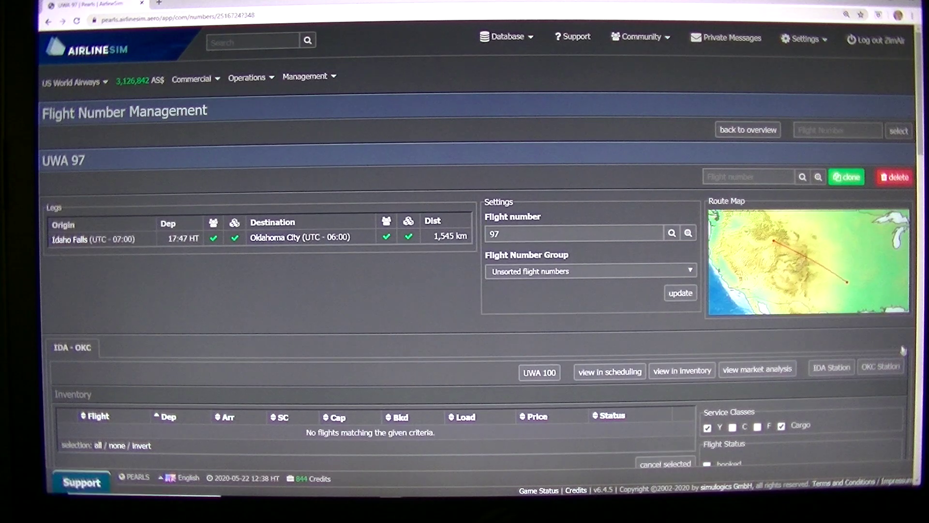
pyautogui.scroll(-5, 903, 350)
pyautogui.scroll(-3, 732, 306)
pyautogui.scroll(2, 733, 308)
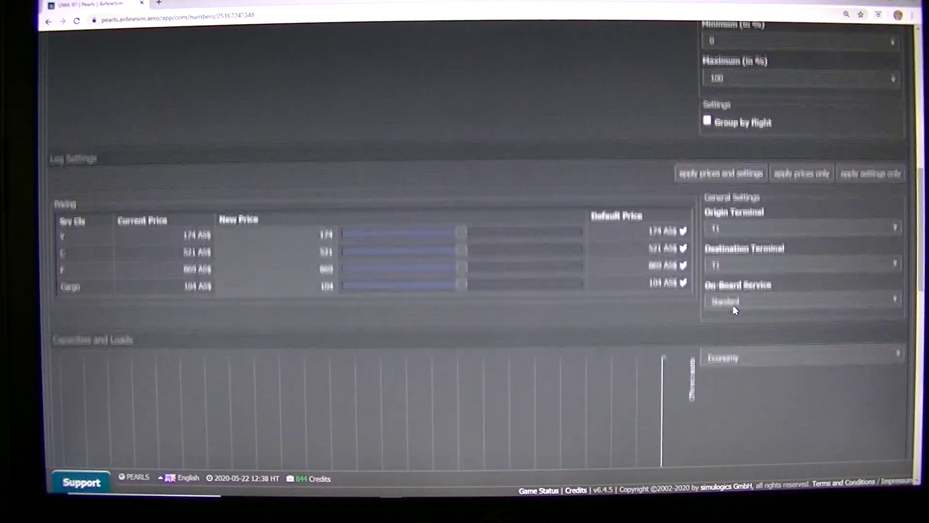
pyautogui.scroll(1, 733, 308)
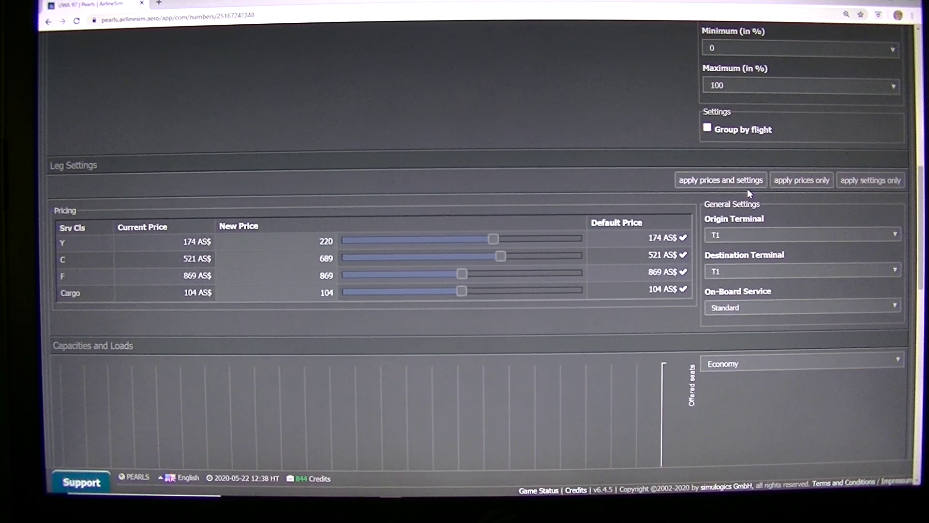
pyautogui.click(721, 180)
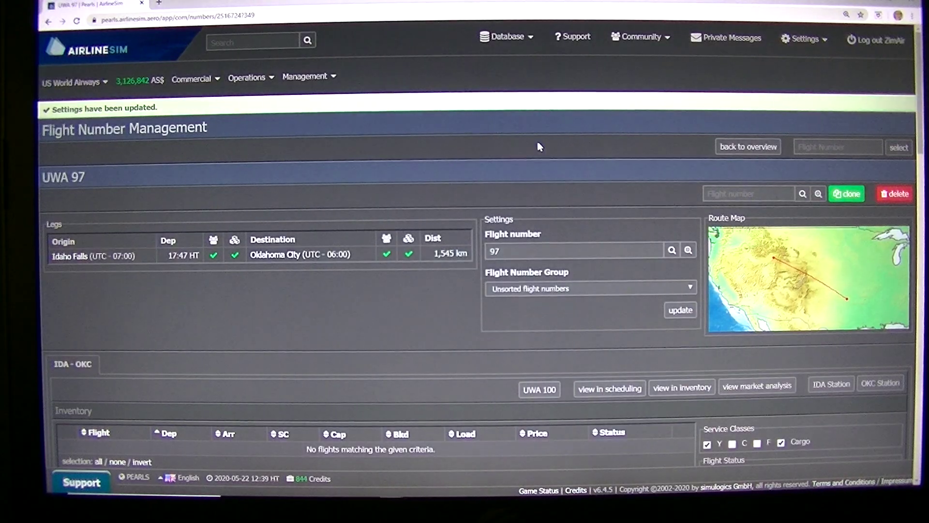
pyautogui.scroll(-10, 536, 146)
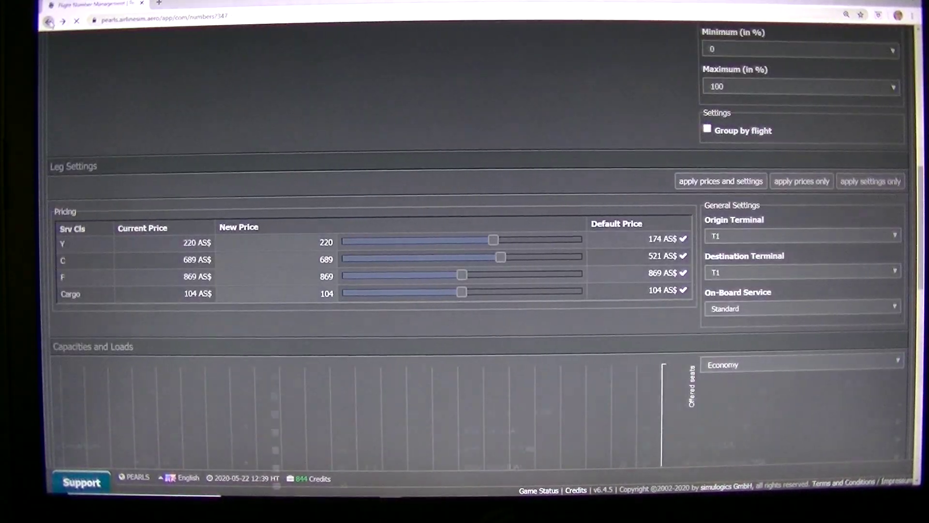
pyautogui.click(49, 20)
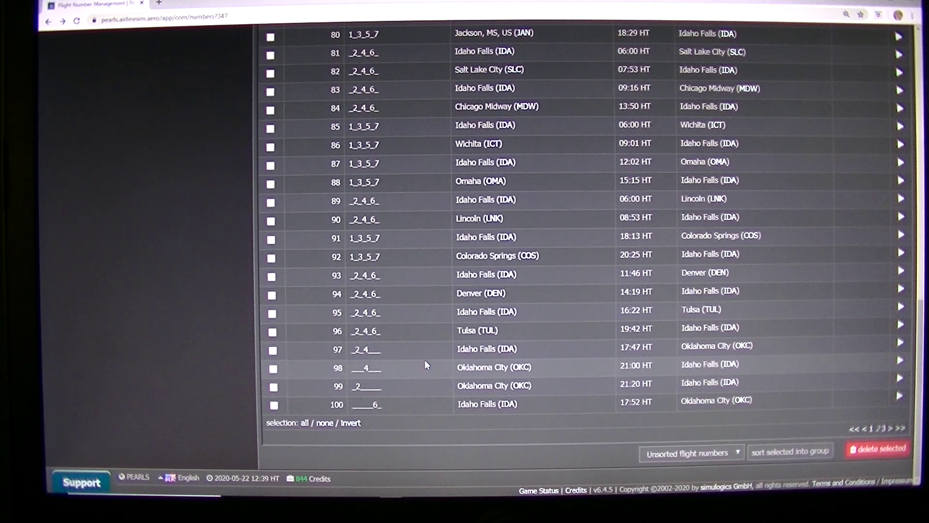
# Set UWA 98 to 220 AS$ economy and 695 AS$ business, returning to the list.
pyautogui.click(900, 344)
pyautogui.scroll(-5, 903, 347)
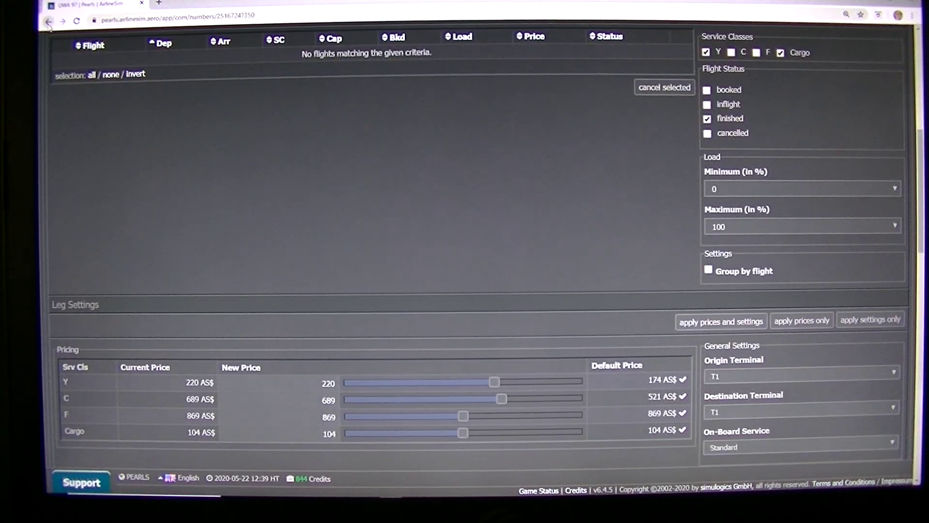
pyautogui.hotkey('alt', 'Left')
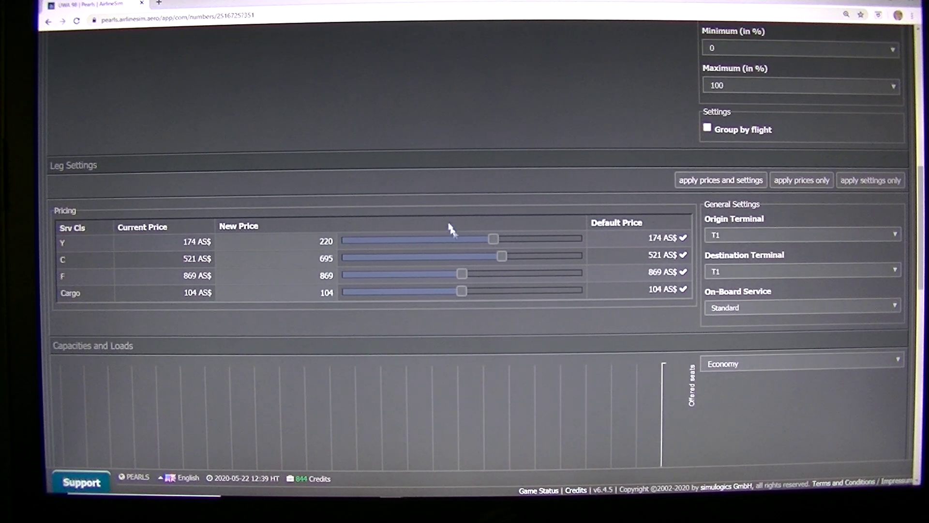
pyautogui.click(694, 185)
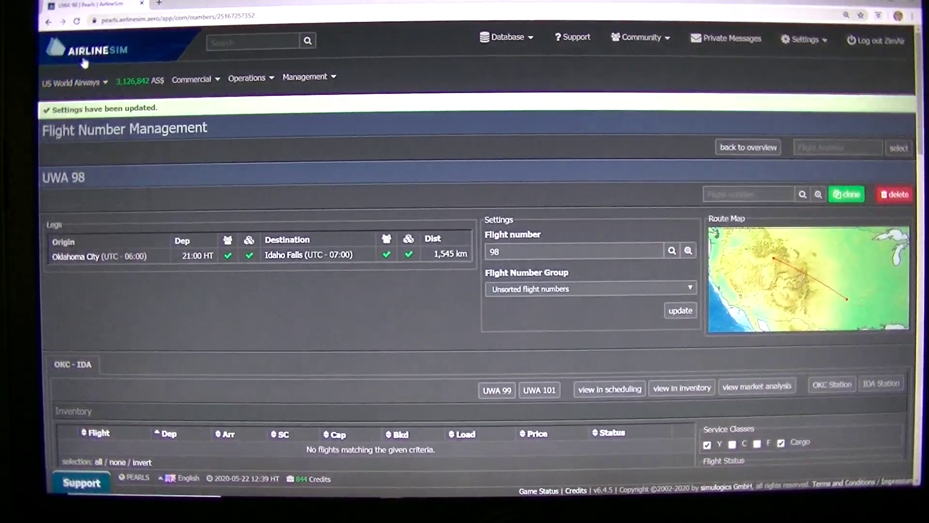
pyautogui.click(50, 22)
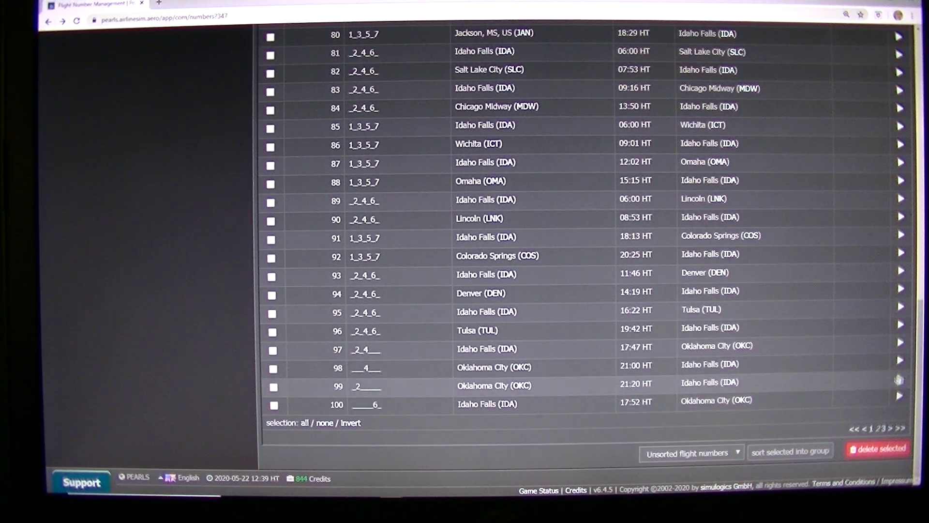
# Set UWA 99 to 220 AS$ economy and 686 AS$ business, then go back.
pyautogui.click(898, 379)
pyautogui.scroll(-5, 524, 290)
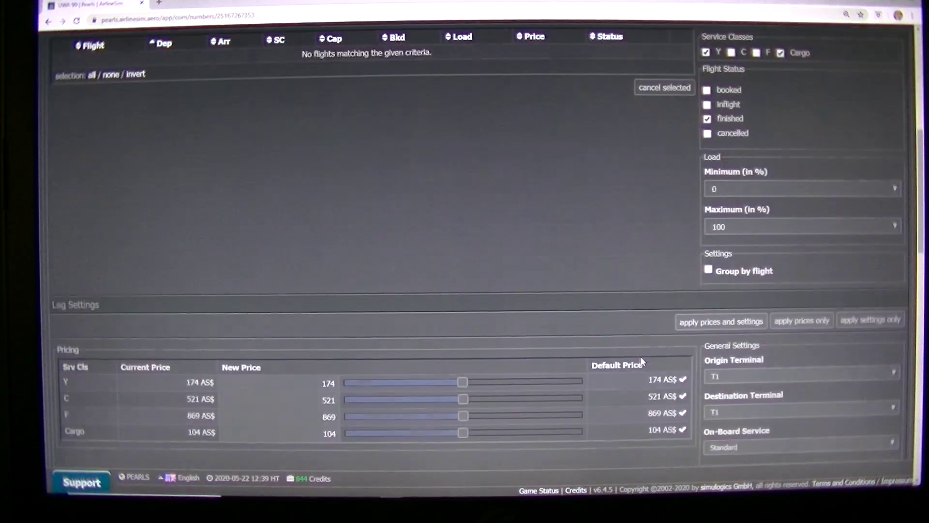
pyautogui.moveTo(463, 383); pyautogui.dragTo(488, 385)
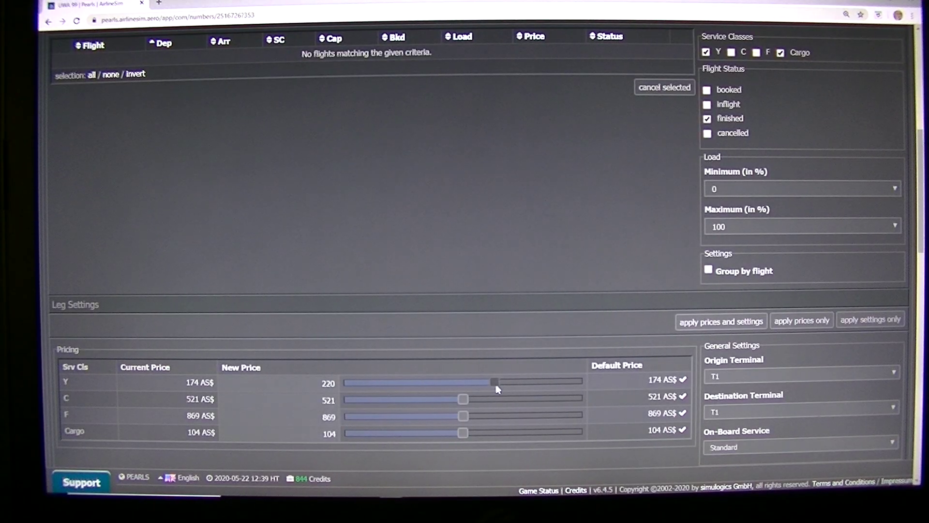
pyautogui.scroll(-2, 497, 389)
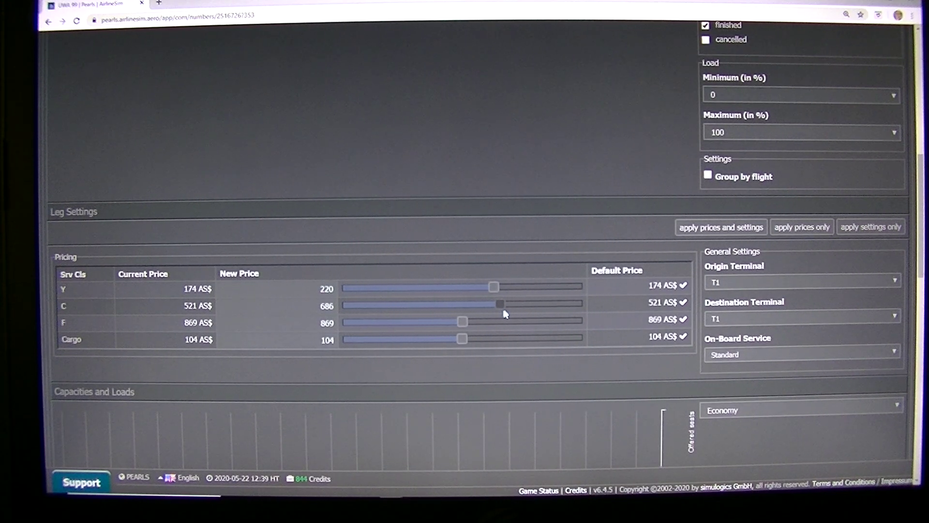
pyautogui.click(721, 226)
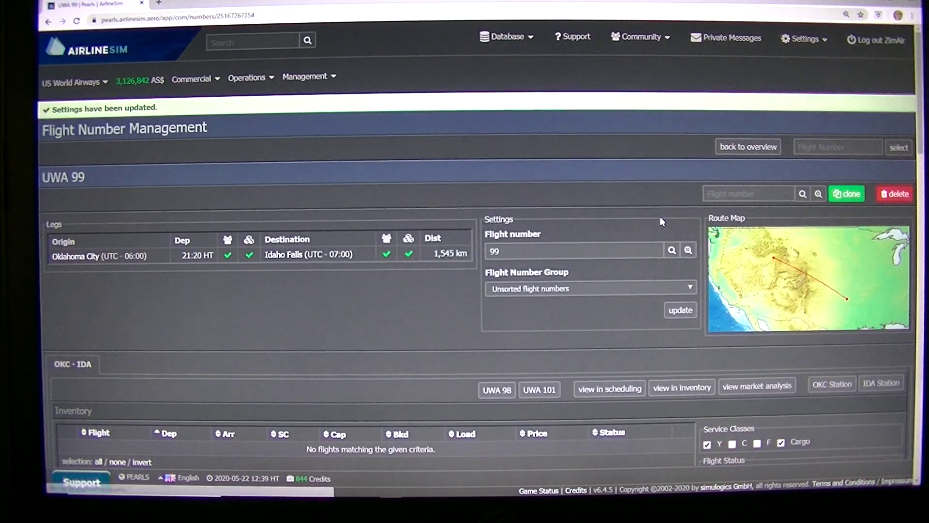
pyautogui.click(49, 20)
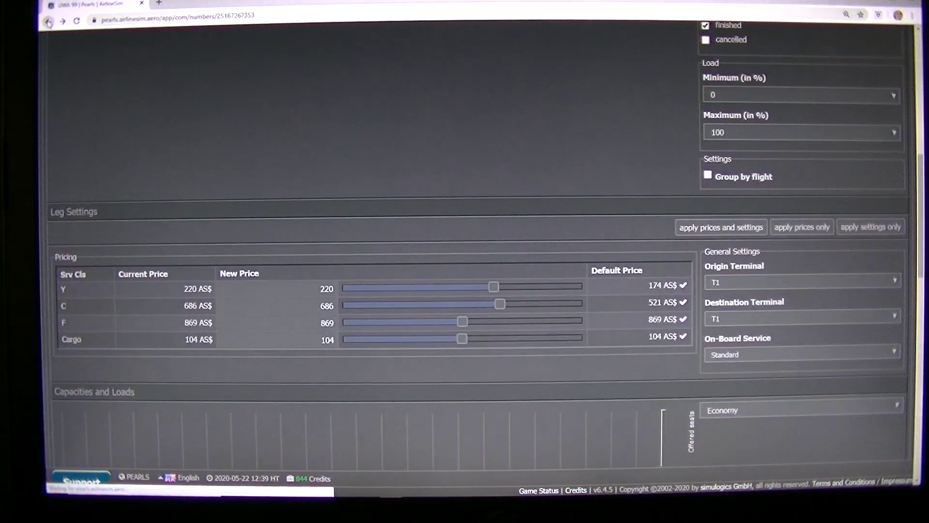
# Give UWA 100 a 220 AS$ economy and 698 AS$ business fare.
pyautogui.click(49, 20)
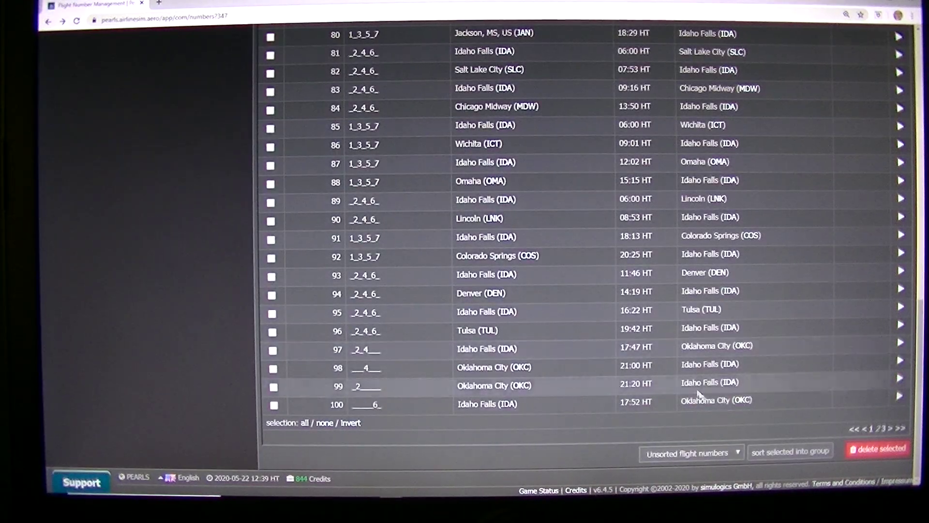
pyautogui.click(900, 397)
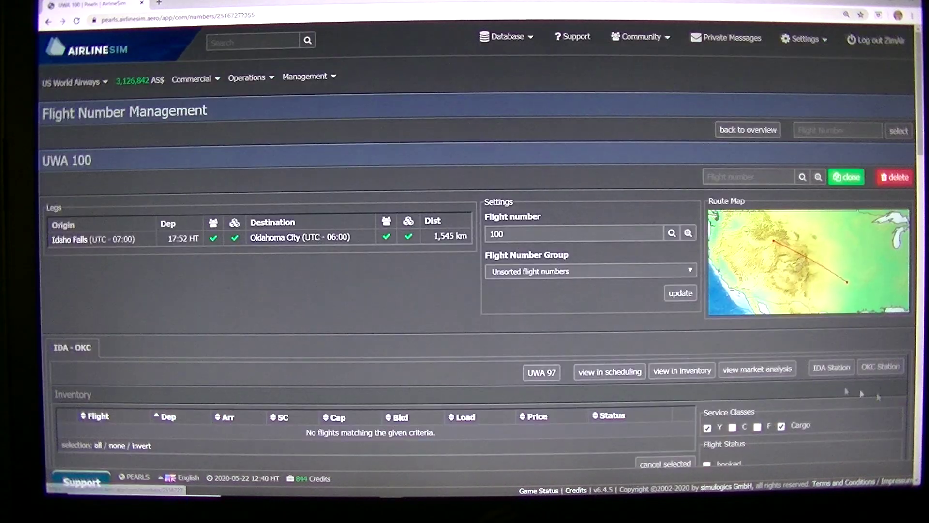
pyautogui.scroll(-5, 578, 343)
pyautogui.scroll(-2, 579, 348)
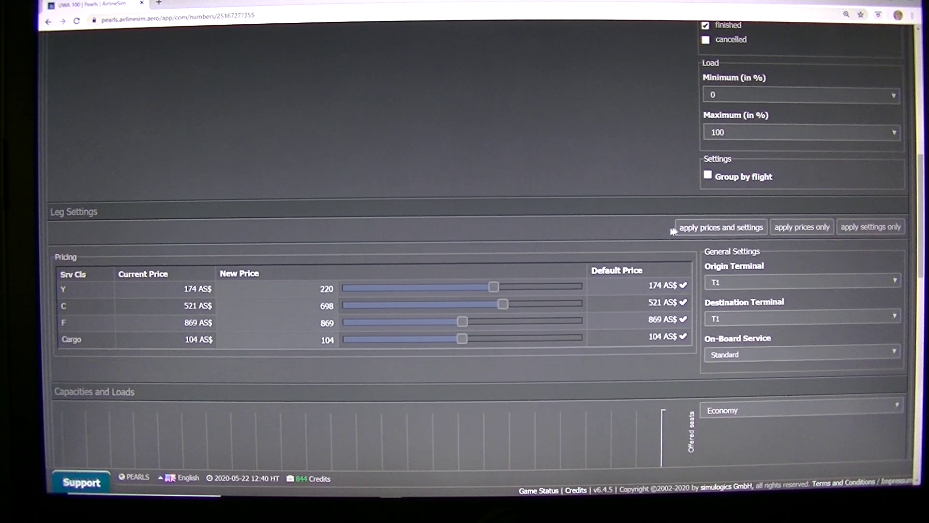
pyautogui.click(721, 227)
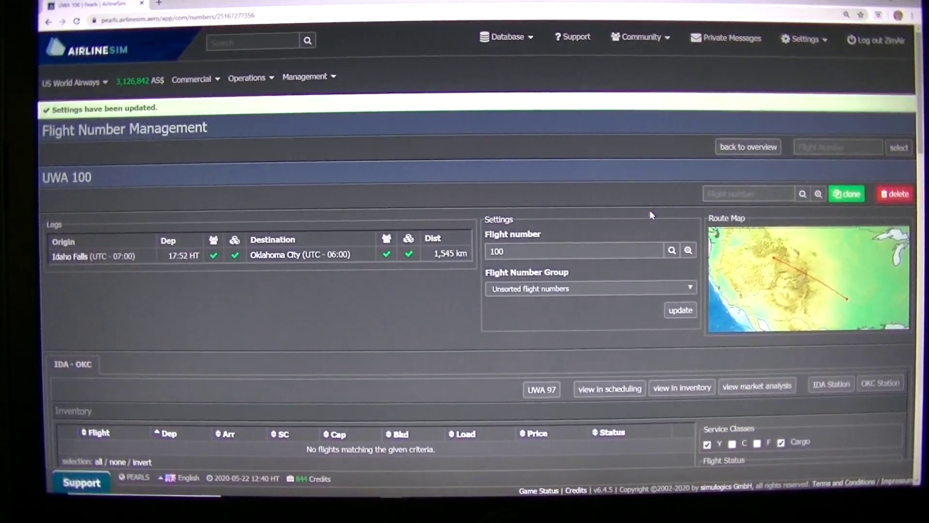
# Return to the flight number list and show its final page with flight 101.
pyautogui.click(48, 20)
pyautogui.click(48, 21)
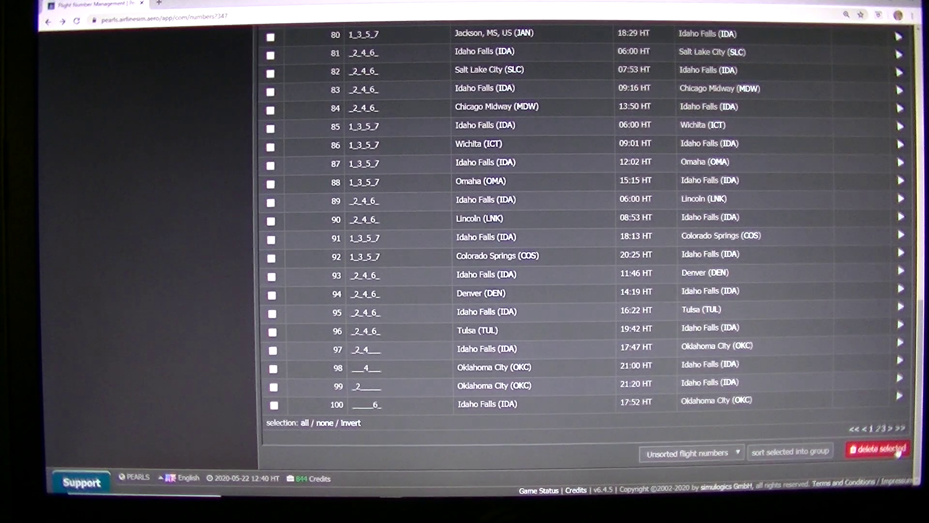
pyautogui.click(886, 434)
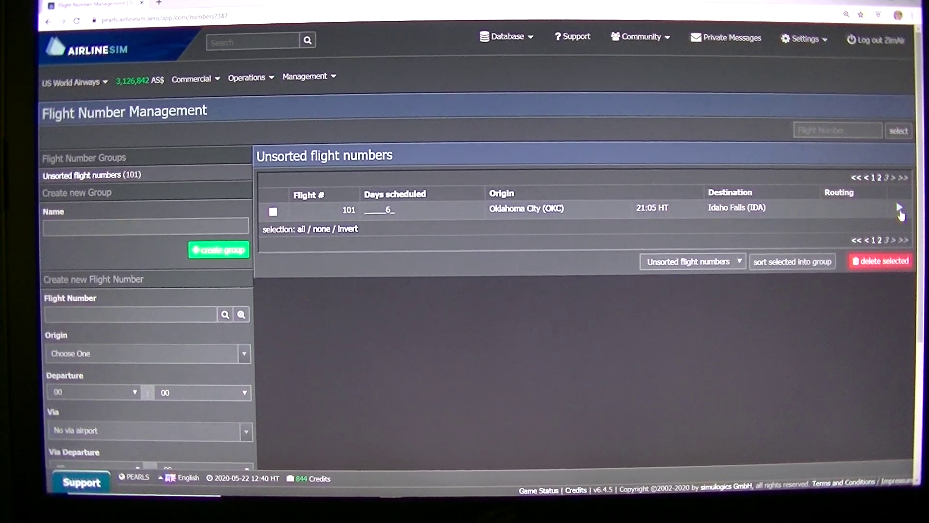
# Price UWA 101 at 220 AS$ economy and 698 AS$ business, then open the fleet overview.
pyautogui.click(899, 210)
pyautogui.scroll(-5, 732, 266)
pyautogui.scroll(-5, 732, 265)
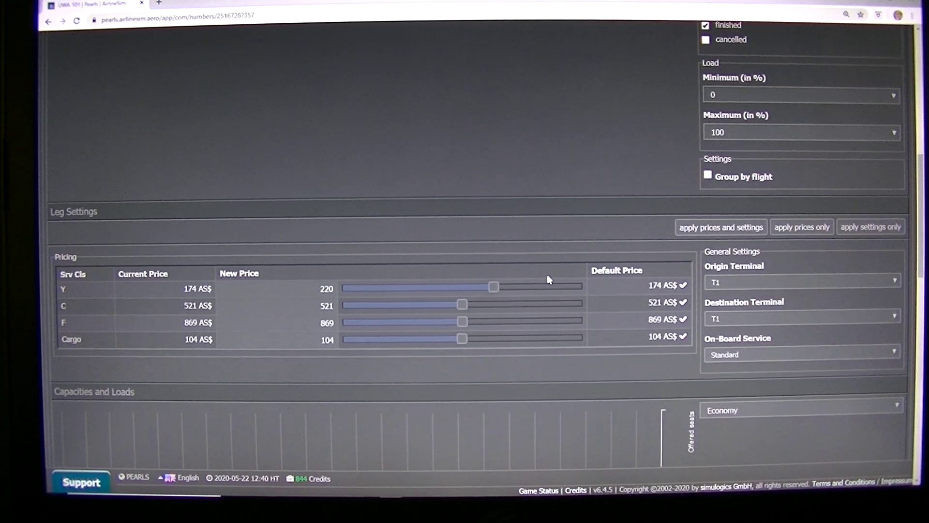
pyautogui.scroll(-2, 550, 279)
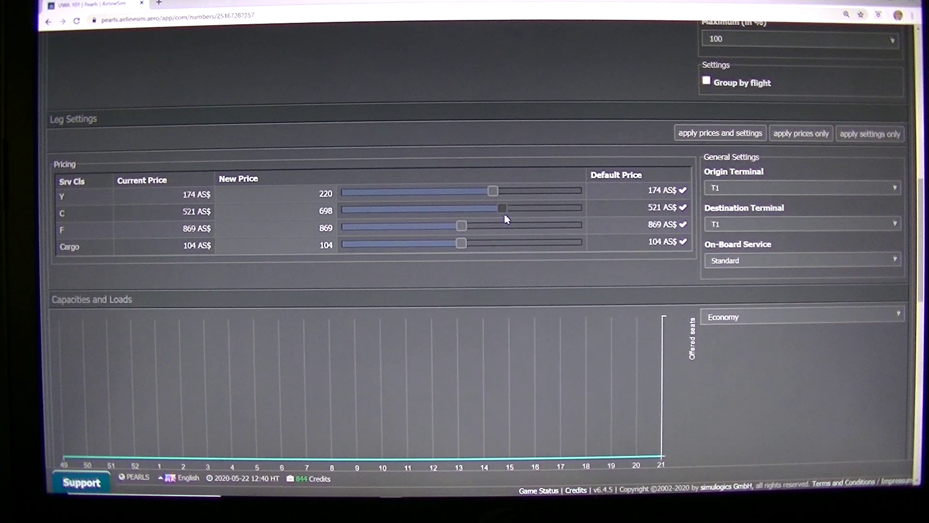
pyautogui.click(720, 133)
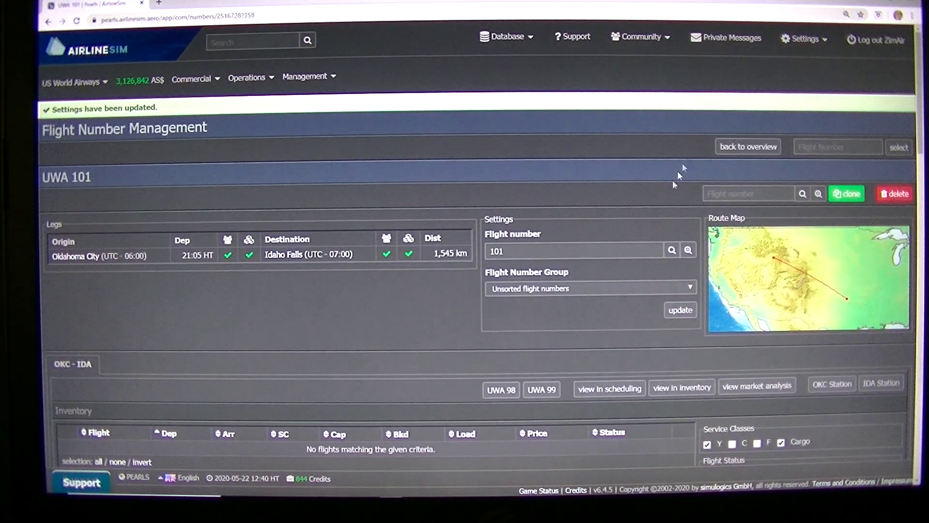
pyautogui.scroll(-3, 628, 275)
pyautogui.scroll(3, 628, 274)
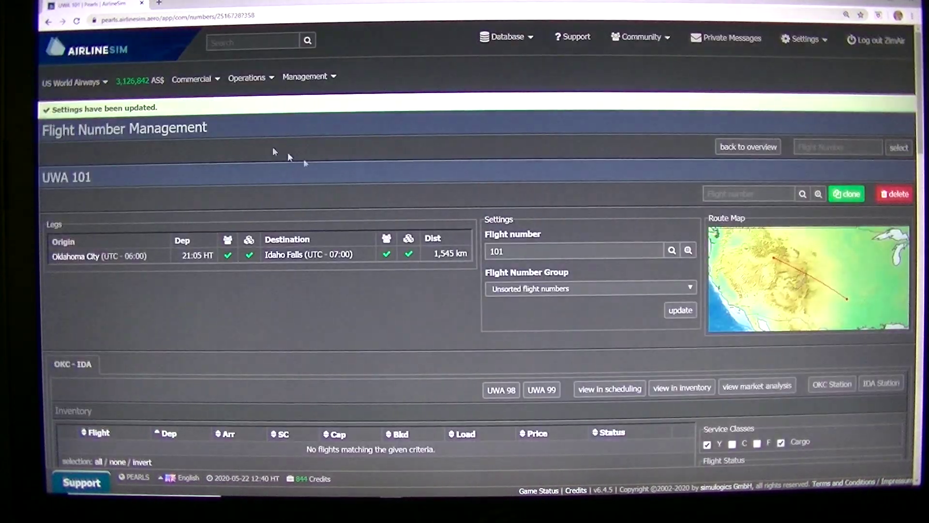
pyautogui.click(195, 79)
pyautogui.click(247, 77)
pyautogui.click(268, 122)
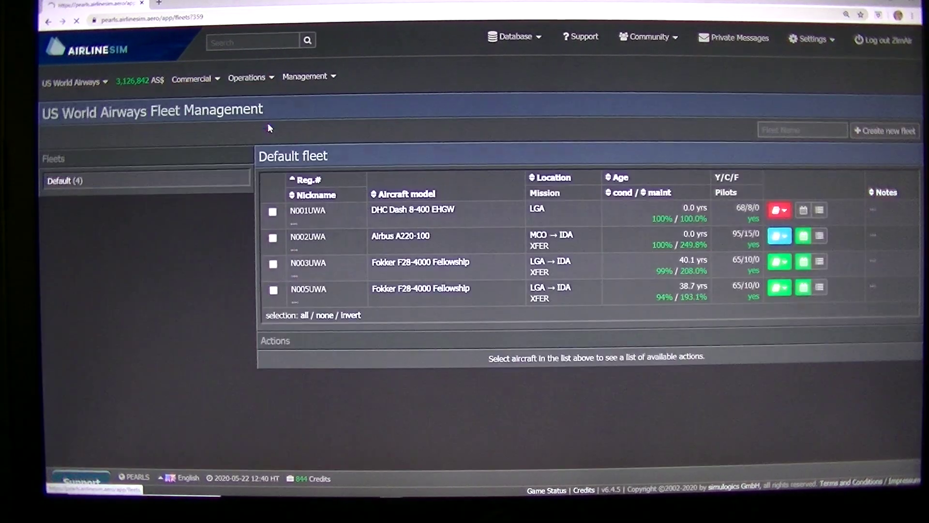
# Open an aircraft's details from the fleet list, then return to the fleet overview.
pyautogui.click(804, 236)
pyautogui.scroll(-5, 618, 238)
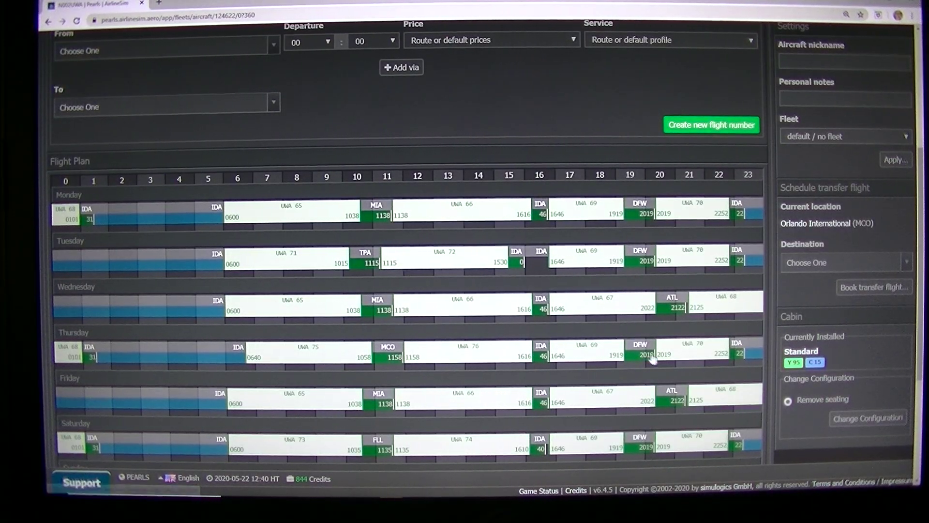
pyautogui.scroll(5, 679, 334)
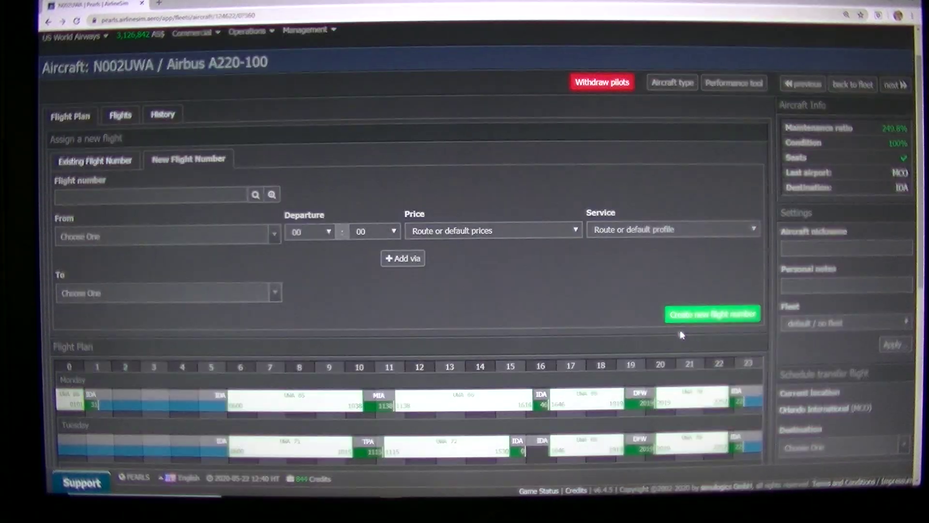
pyautogui.scroll(2, 629, 303)
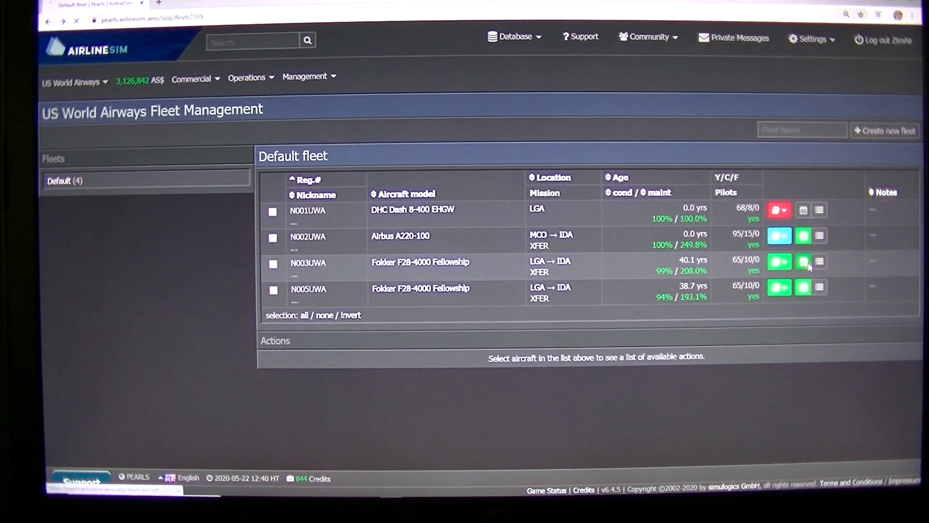
pyautogui.click(810, 264)
pyautogui.scroll(-5, 745, 262)
pyautogui.scroll(-3, 745, 262)
pyautogui.scroll(3, 745, 262)
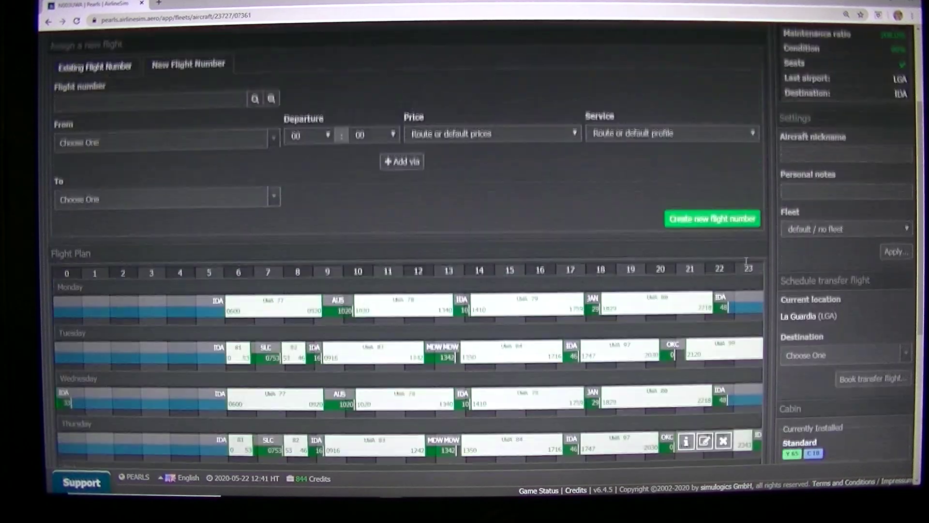
pyautogui.scroll(5, 745, 261)
pyautogui.hotkey('alt', 'Left')
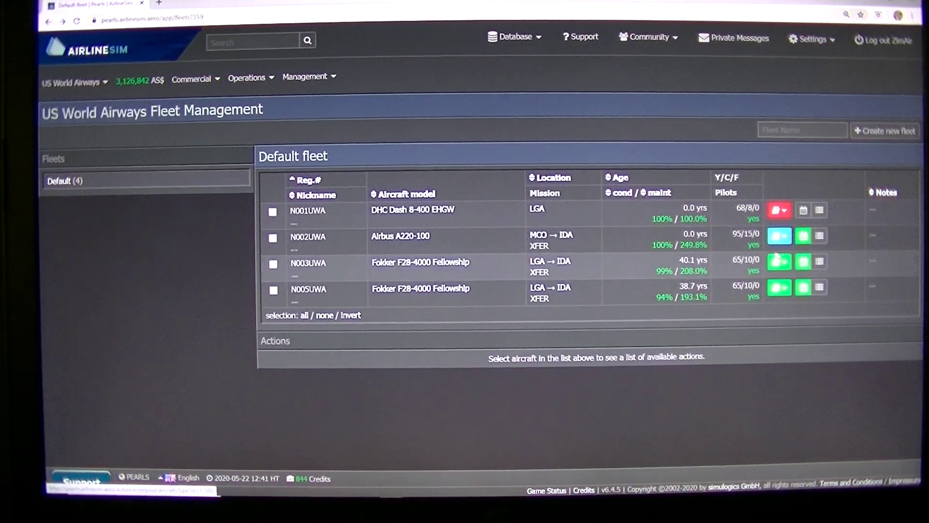
# Activate the Airbus A220 N002UWA's flight plan three days delayed and return to the fleet list.
pyautogui.click(780, 235)
pyautogui.scroll(-5, 698, 232)
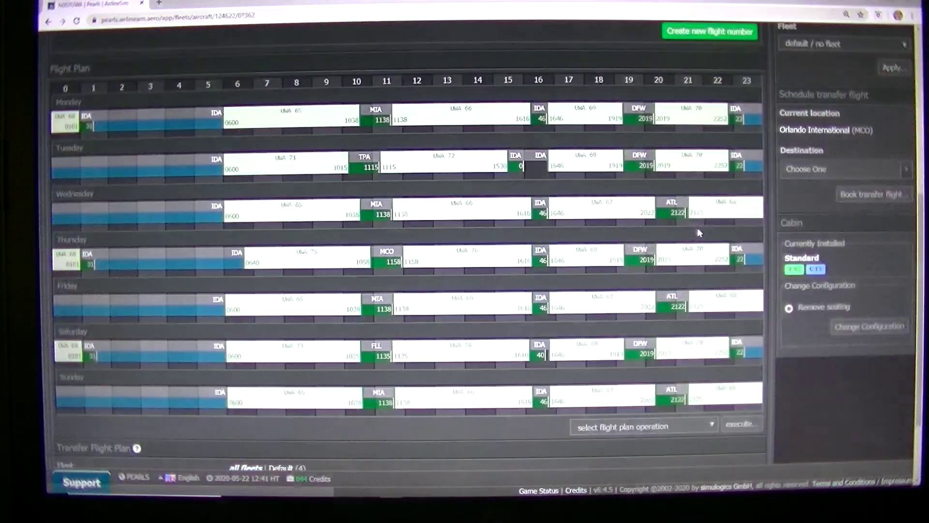
pyautogui.scroll(-3, 698, 233)
pyautogui.click(644, 320)
pyautogui.click(639, 354)
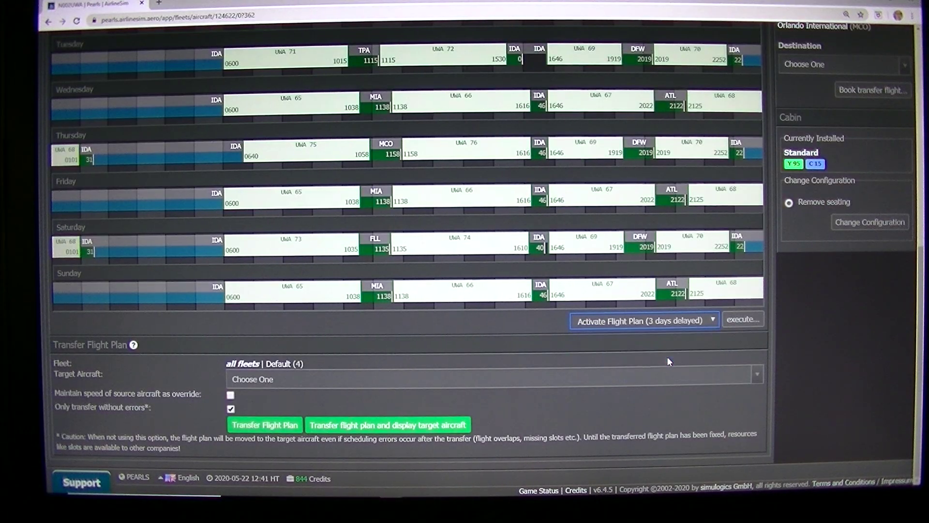
pyautogui.click(742, 319)
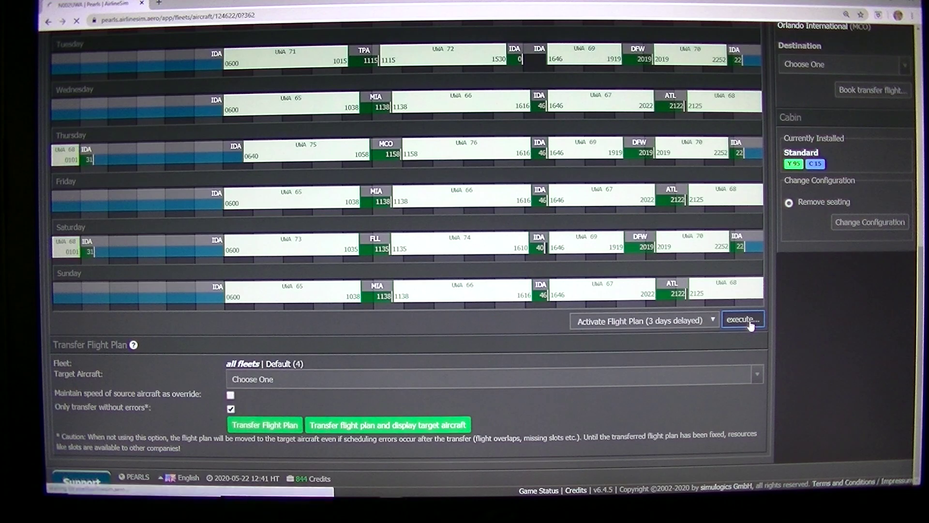
pyautogui.click(48, 21)
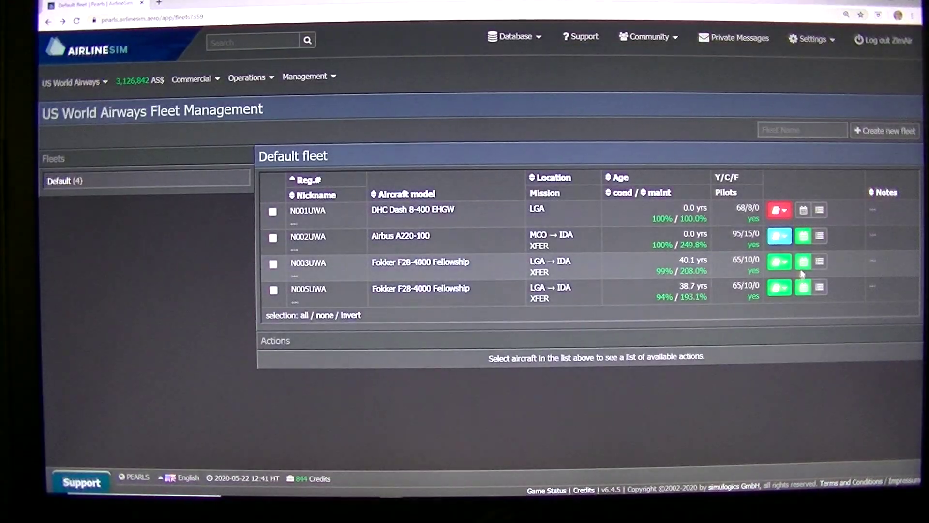
# Activate Fokker F28 N003UWA's flight plan with the three-day delay.
pyautogui.click(804, 263)
pyautogui.scroll(-10, 639, 290)
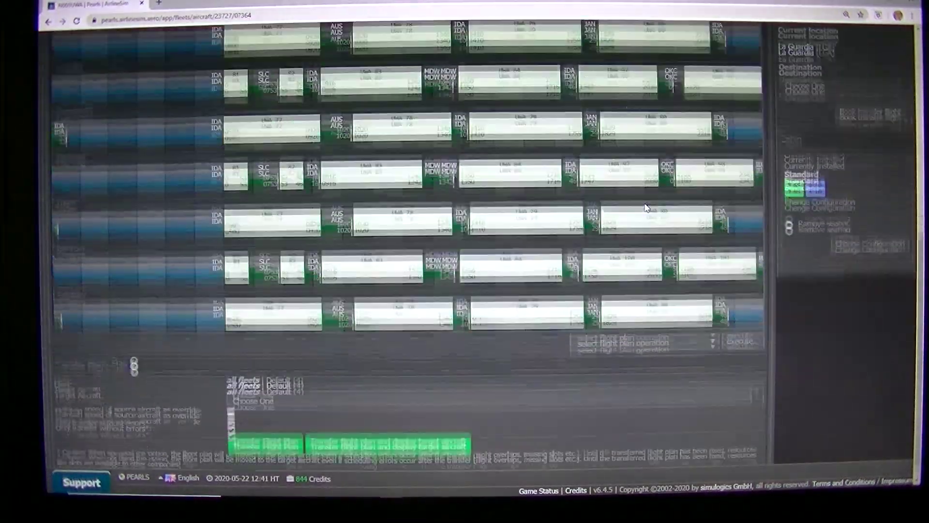
pyautogui.click(644, 320)
pyautogui.click(661, 357)
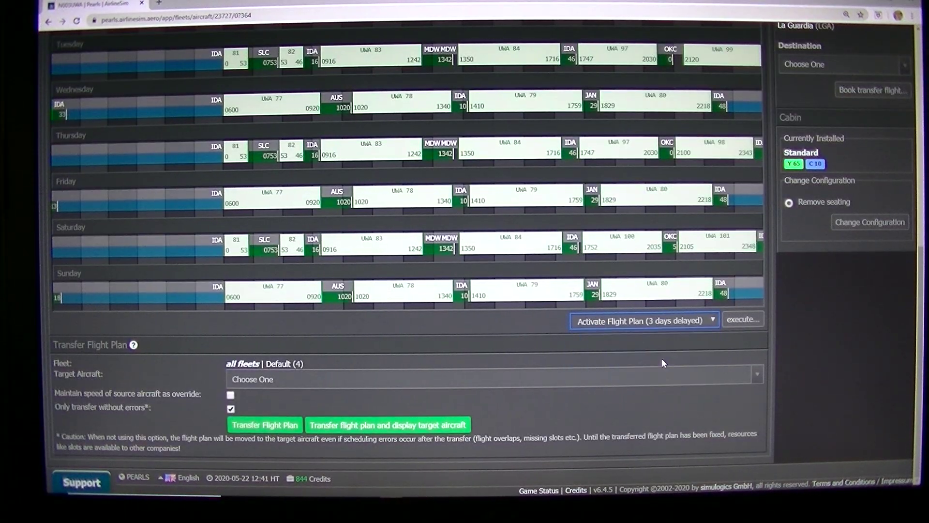
pyautogui.click(741, 320)
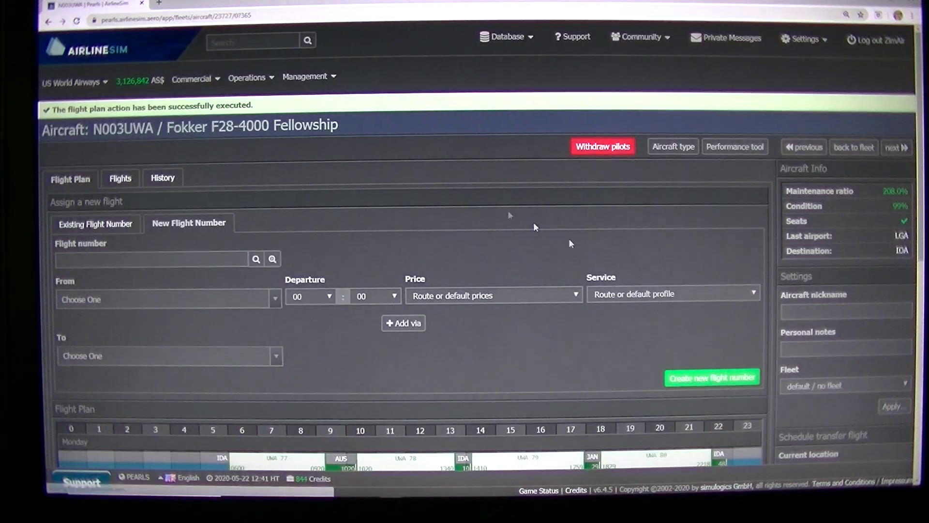
pyautogui.scroll(-10, 465, 290)
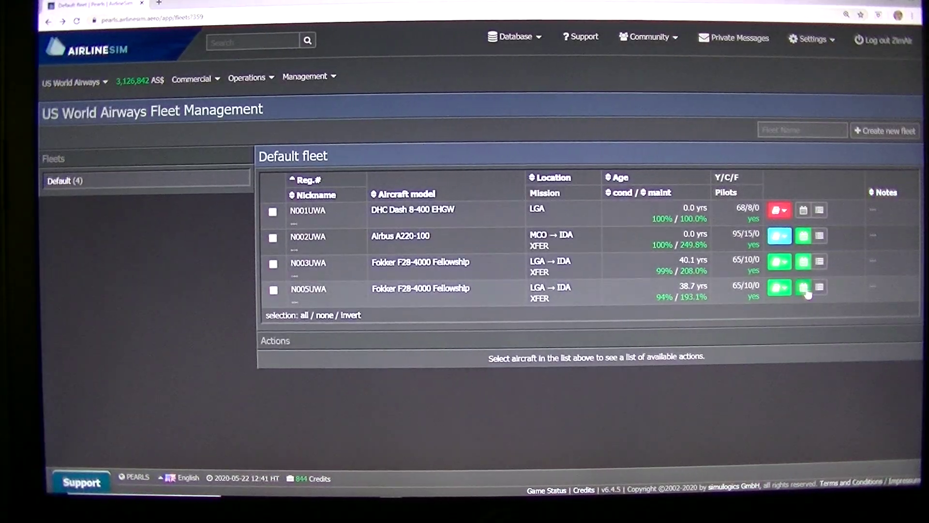
# Activate Fokker F28 N005UWA's flight plan with the three-day delay.
pyautogui.click(804, 289)
pyautogui.scroll(-10, 654, 290)
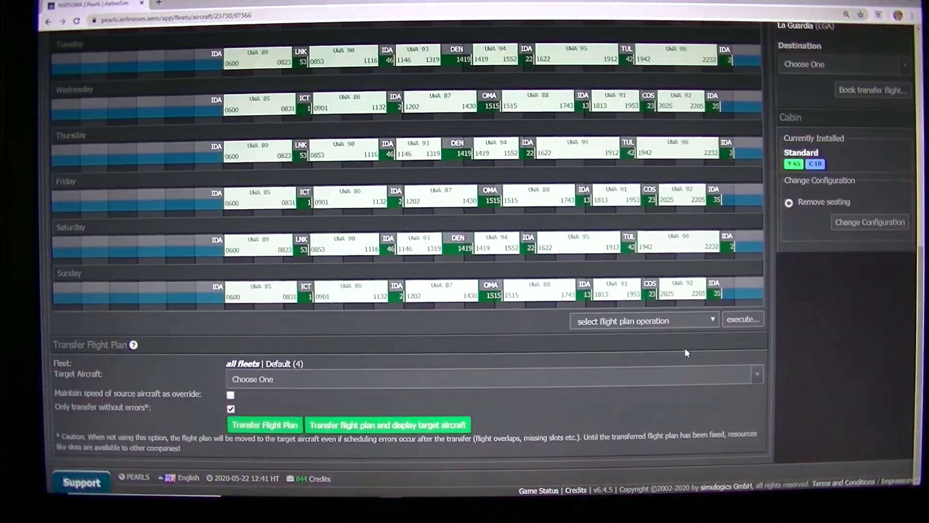
pyautogui.click(675, 323)
pyautogui.click(632, 350)
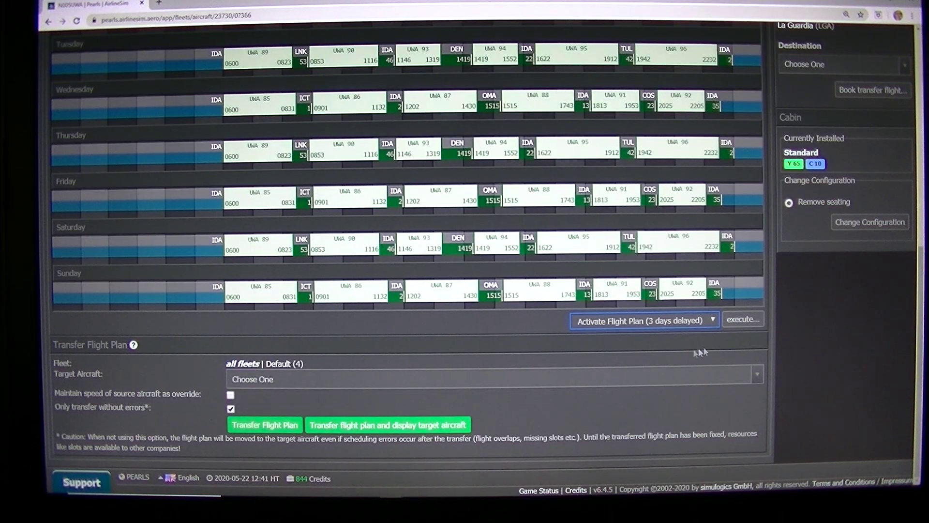
pyautogui.click(742, 320)
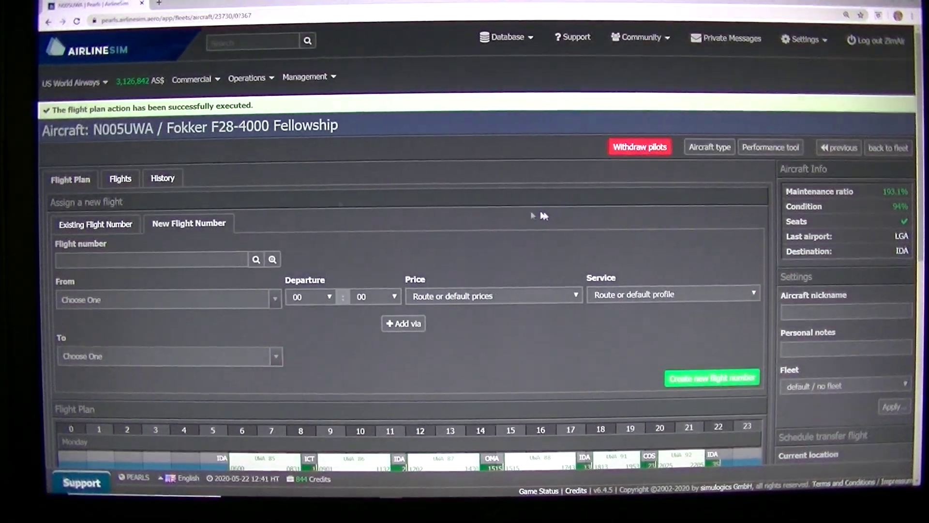
# Open US World Airways' public info page and view its medium-haul and long-haul route maps.
pyautogui.click(72, 81)
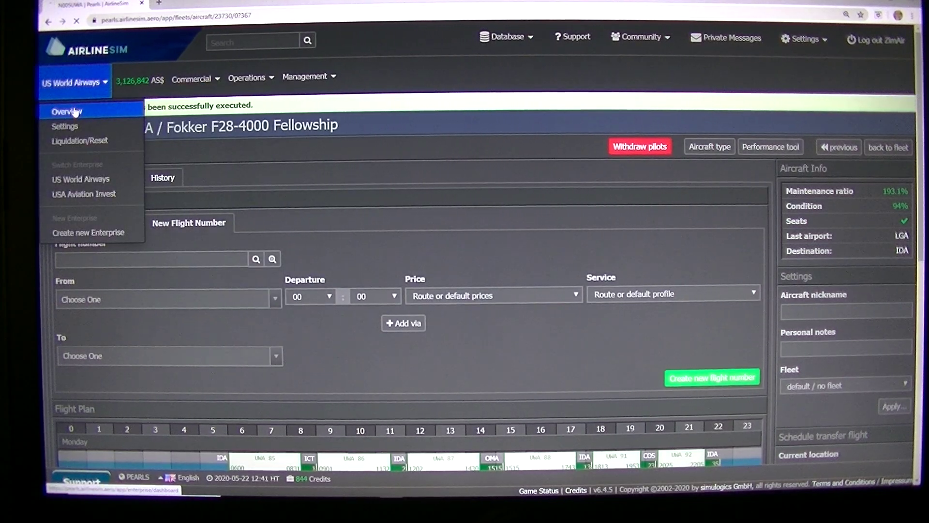
pyautogui.click(54, 98)
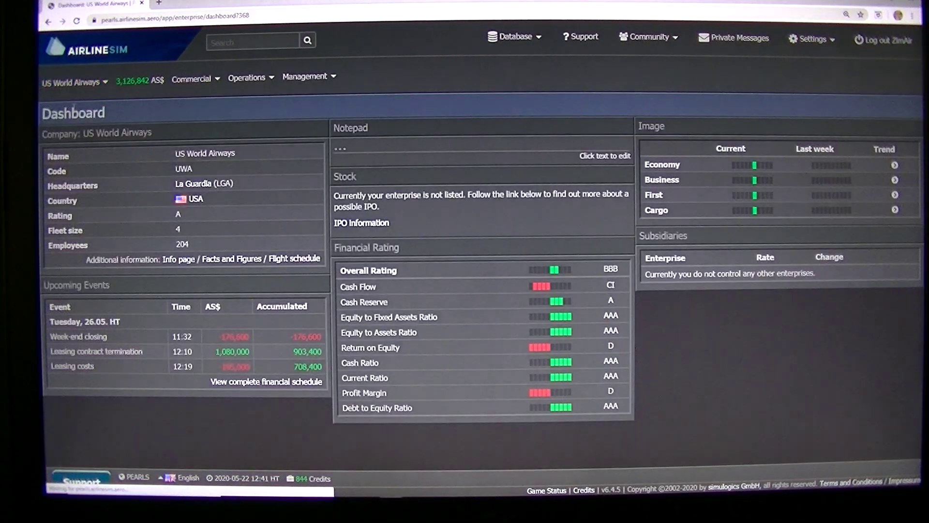
pyautogui.click(176, 260)
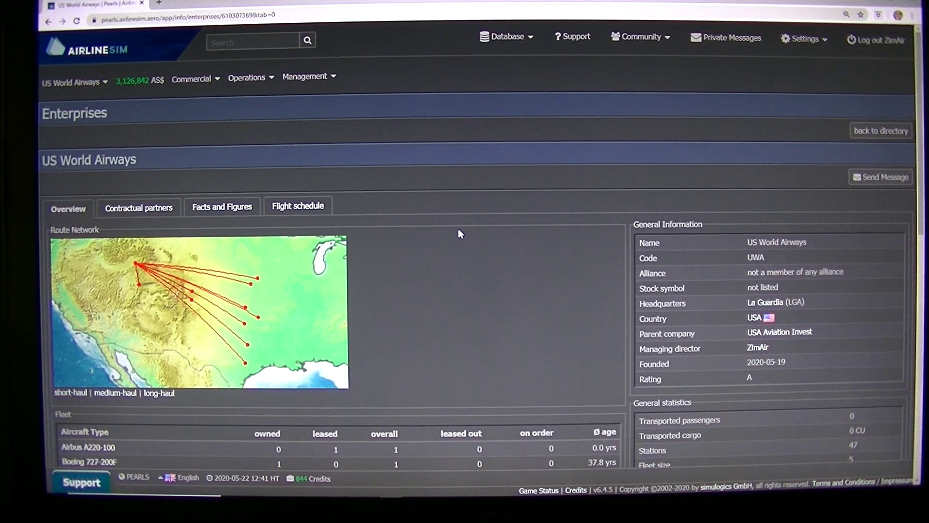
pyautogui.scroll(-2, 460, 233)
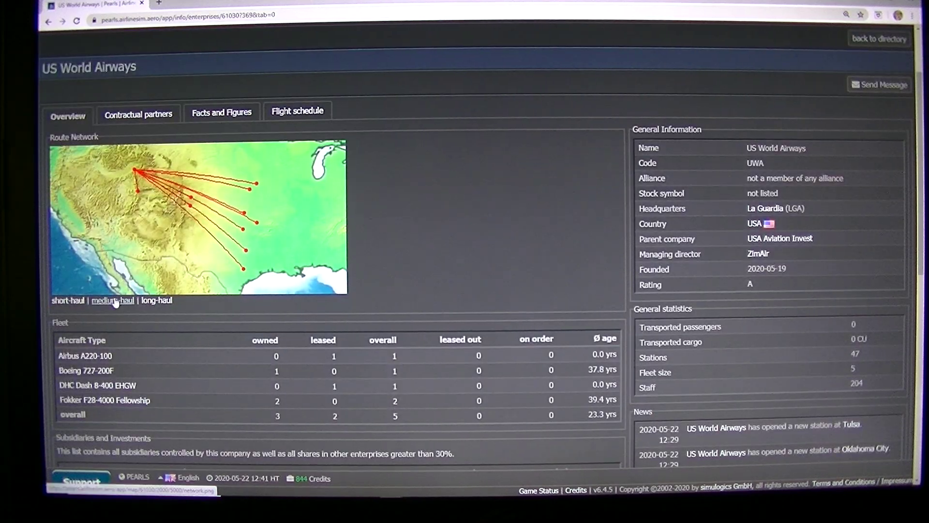
pyautogui.click(114, 300)
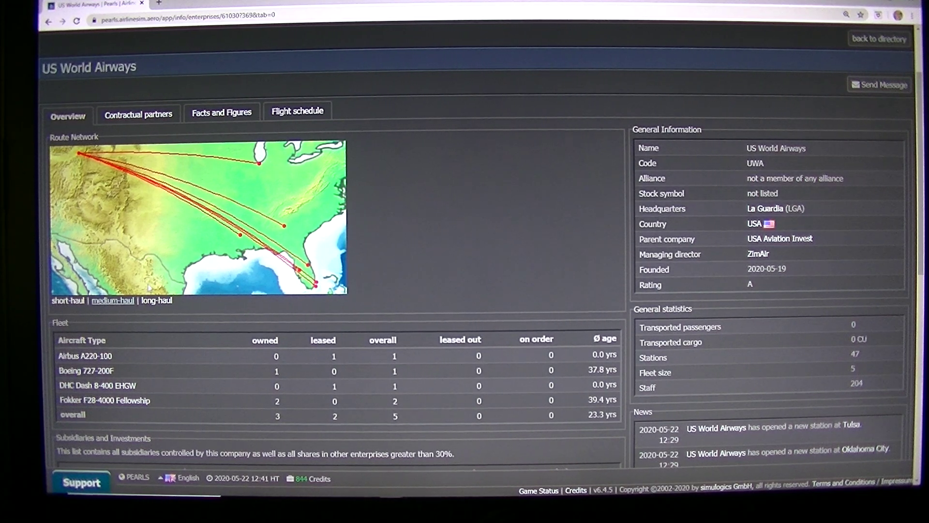
pyautogui.click(156, 300)
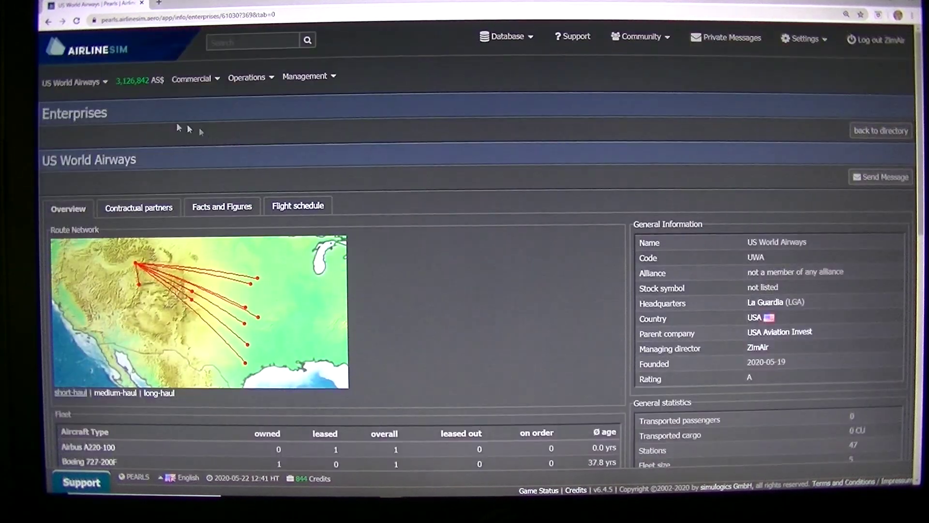
# Return to the US World Airways dashboard with its fleet, staff and financial rating.
pyautogui.click(68, 112)
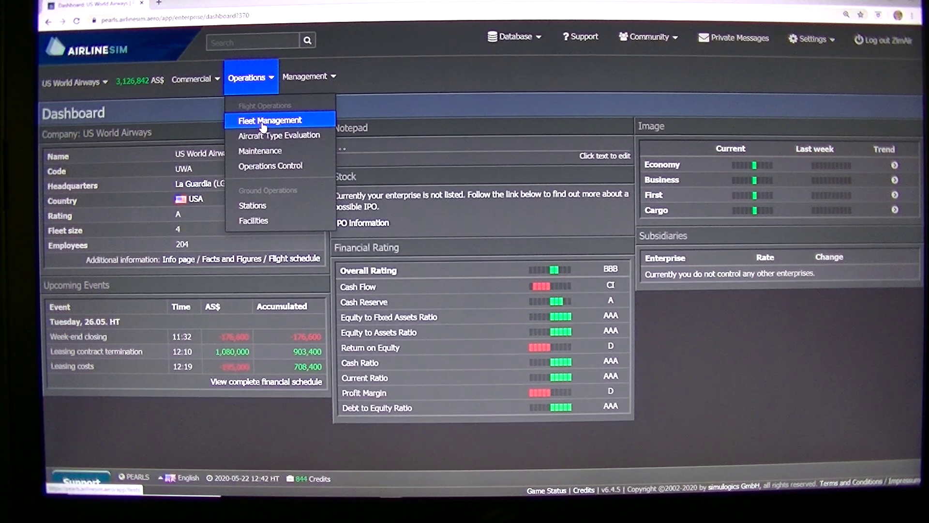
pyautogui.click(262, 122)
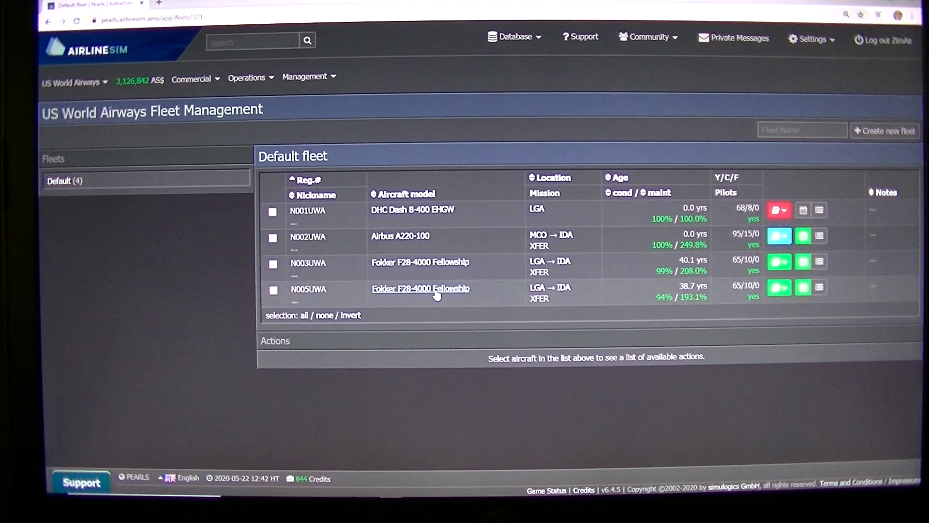
pyautogui.click(452, 263)
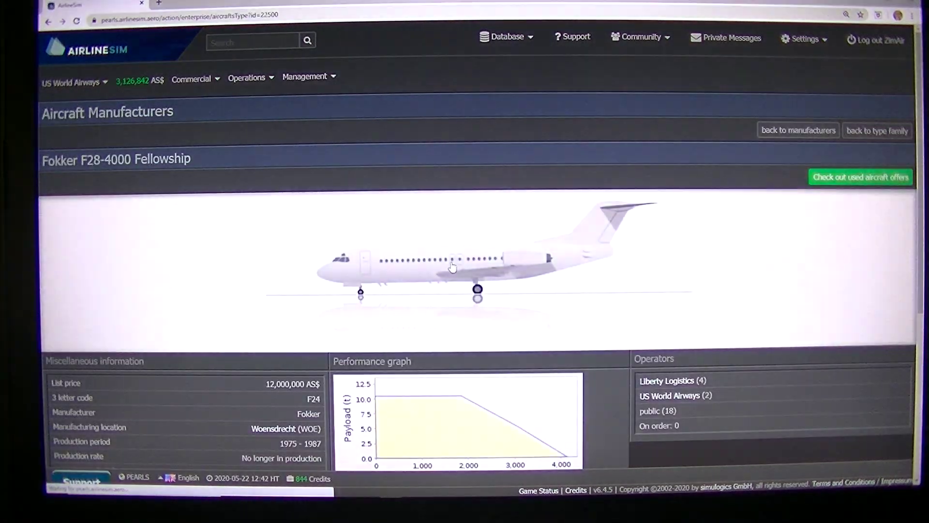
pyautogui.click(844, 178)
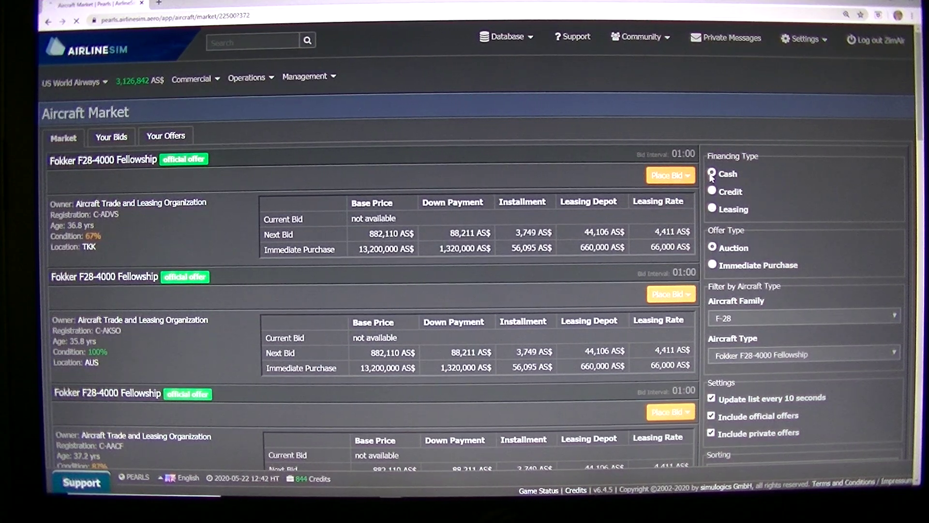
pyautogui.scroll(-4, 817, 190)
pyautogui.scroll(-3, 817, 190)
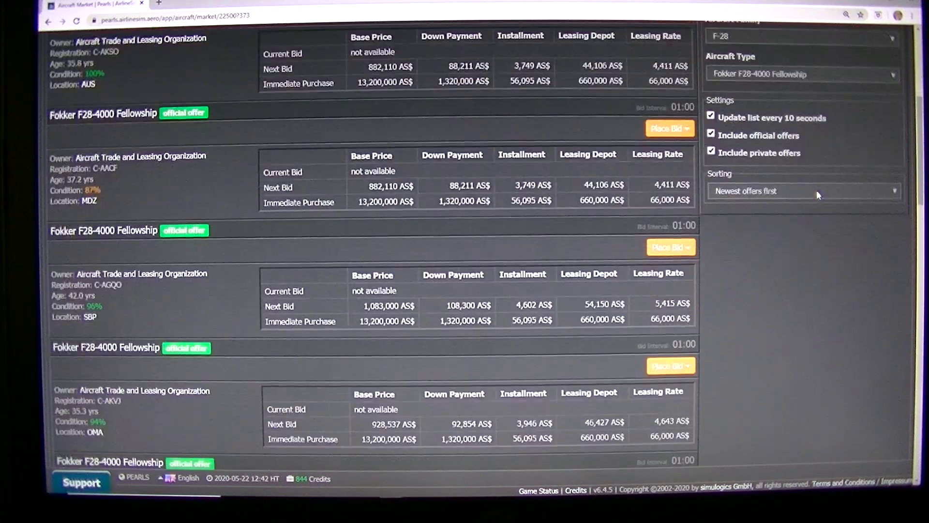
pyautogui.scroll(8, 828, 201)
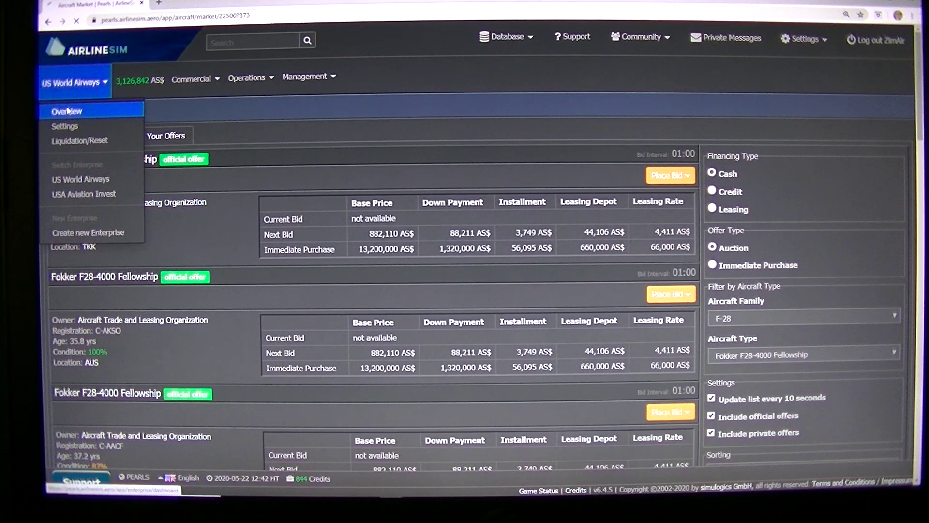
pyautogui.click(68, 111)
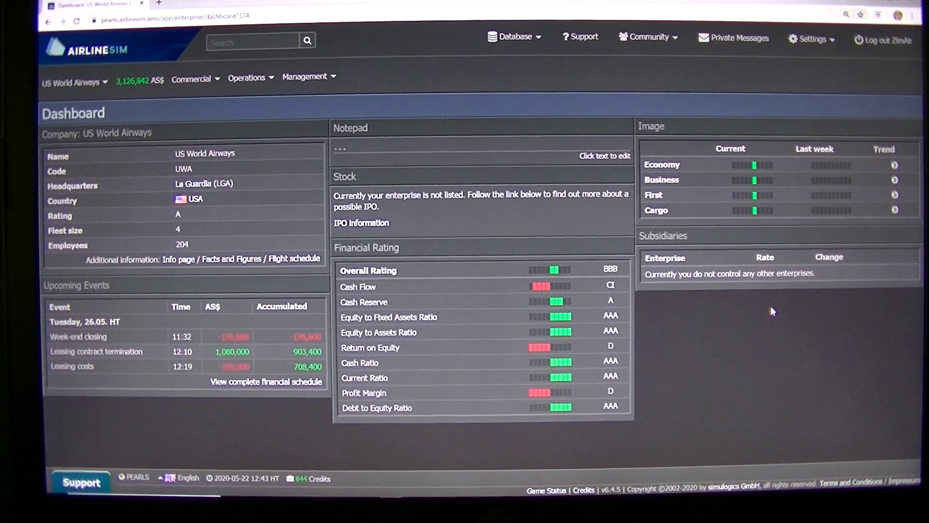